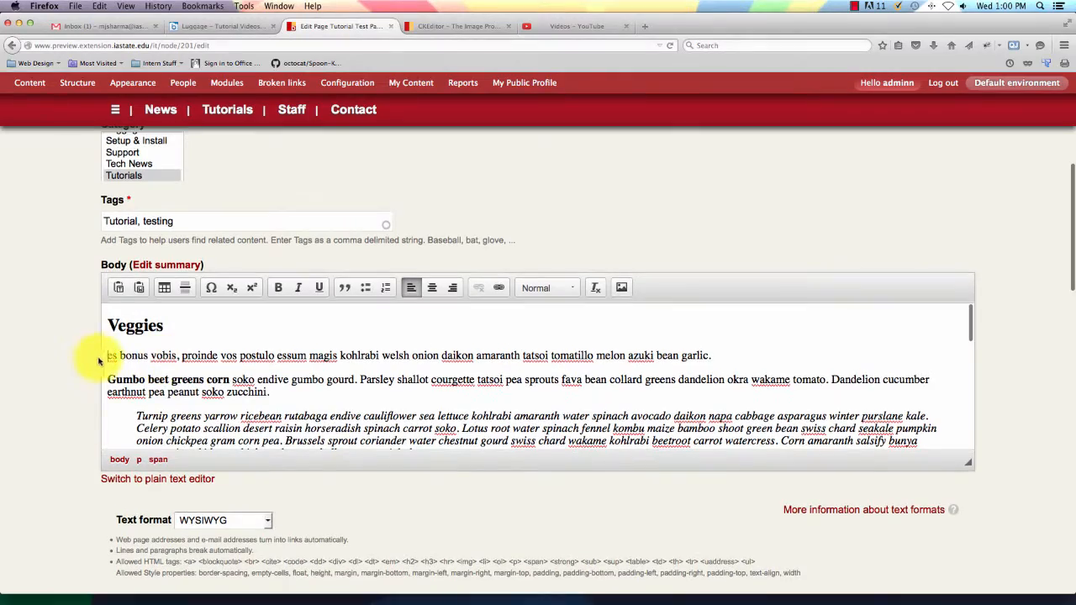
Step: Insert example_picture.jpg into the body at the start of the paragraph below the Veggies heading
scroll(264, 420, down, 5)
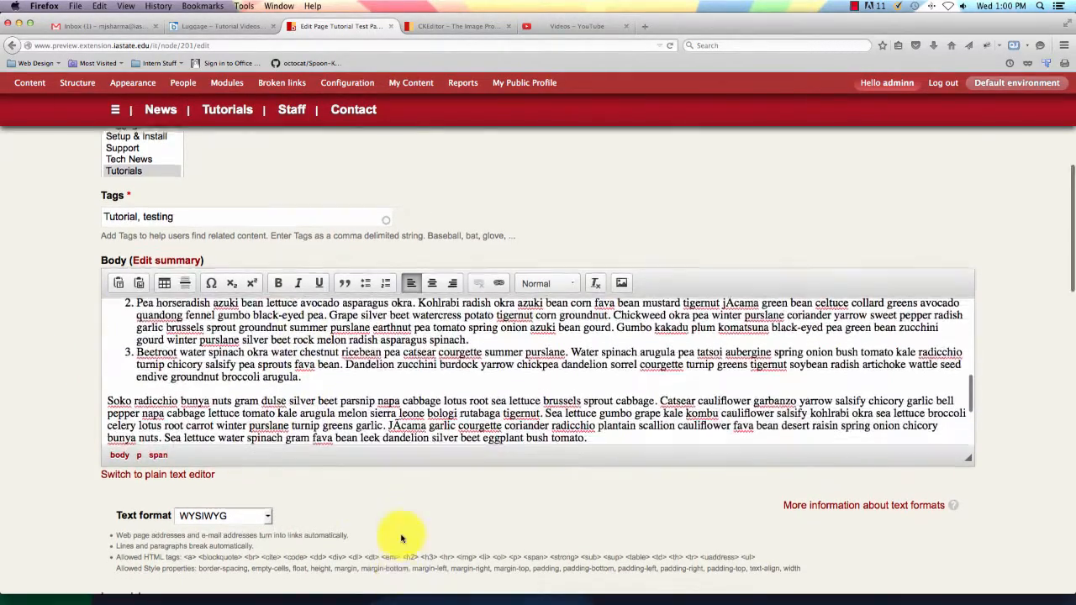
scroll(391, 534, down, 3)
scroll(379, 392, up, 7)
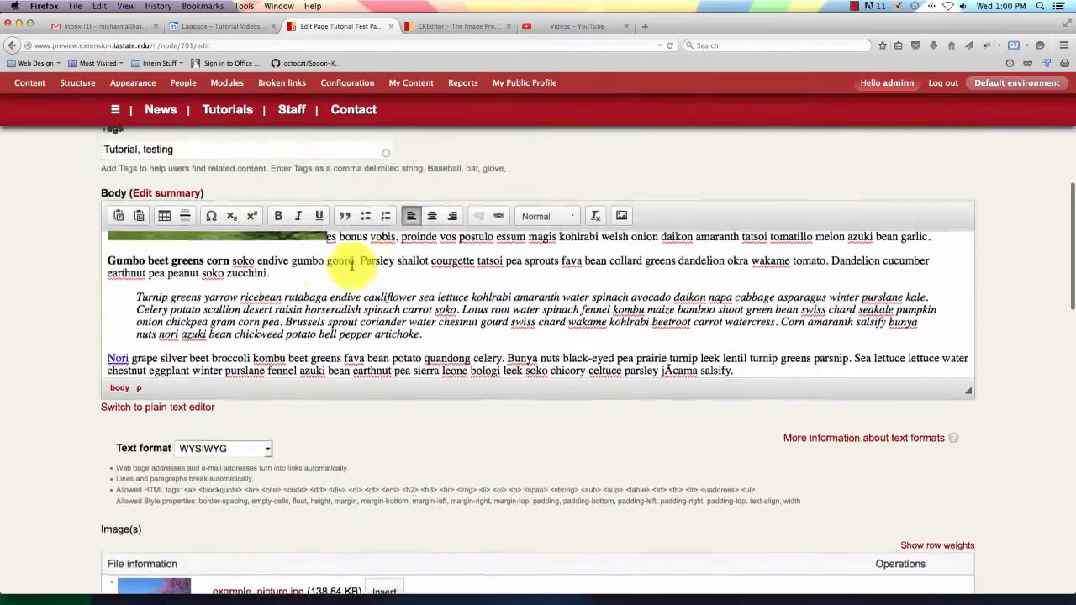
scroll(304, 278, up, 1)
scroll(311, 368, up, 3)
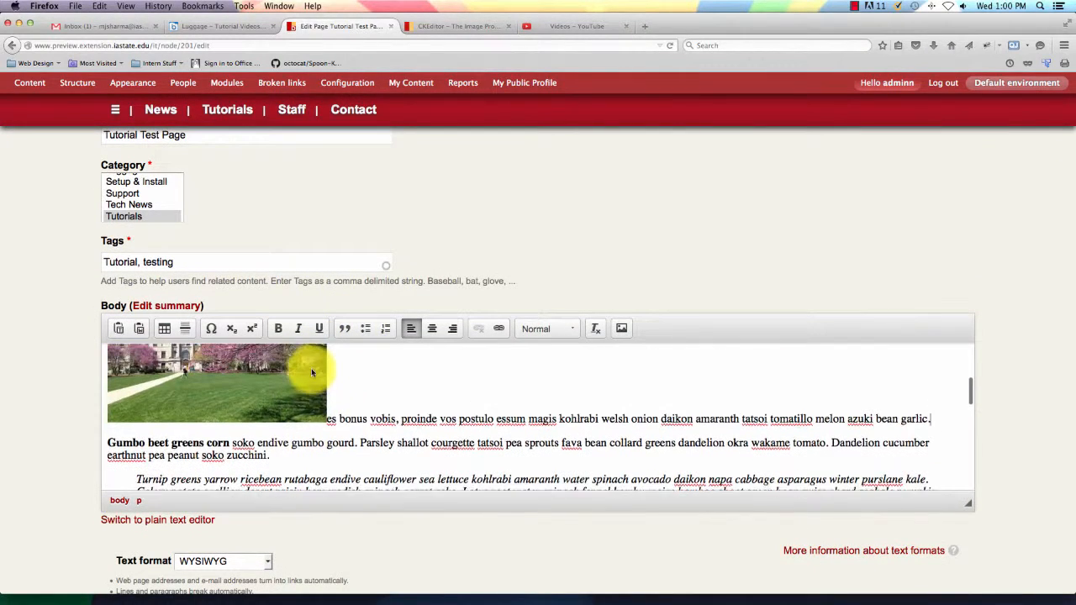
scroll(311, 368, up, 1)
Step: Open the image properties of the inserted photo and review its preview and alternative text
click(303, 372)
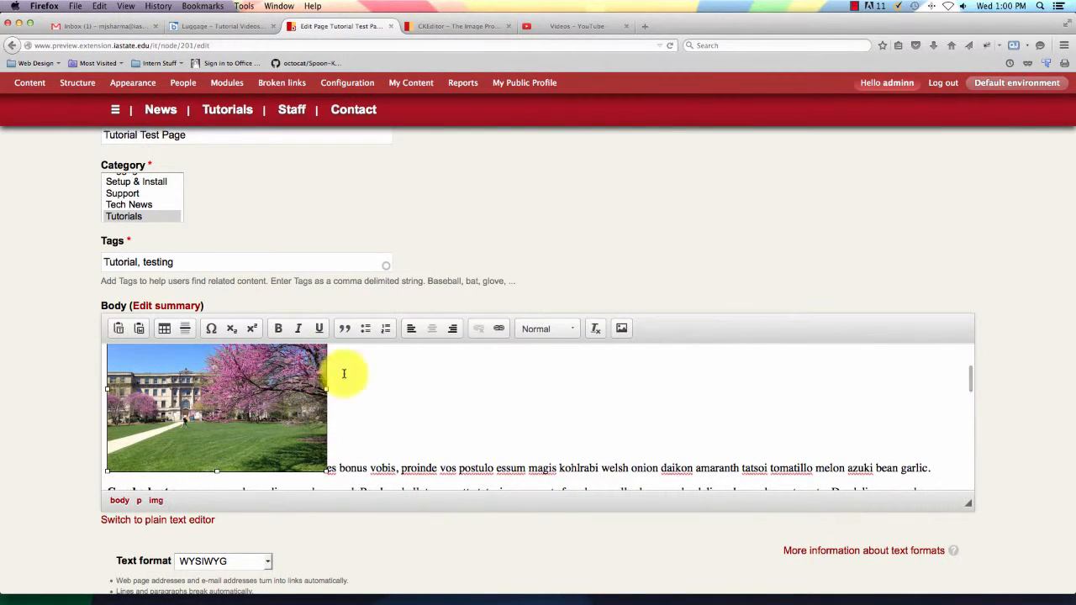
click(620, 329)
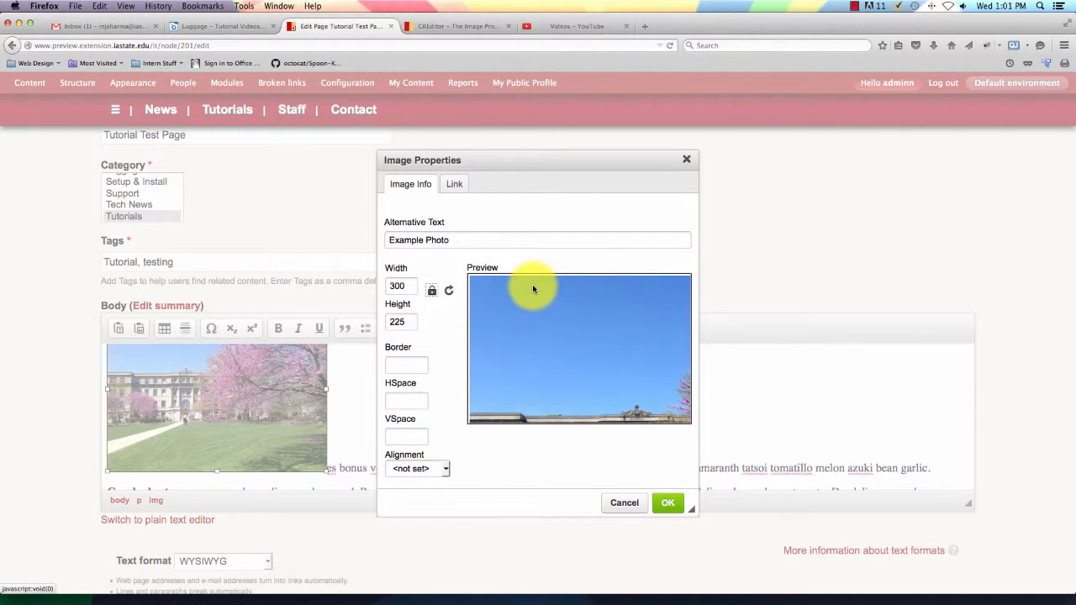
scroll(538, 302, down, 10)
scroll(555, 320, right, 2)
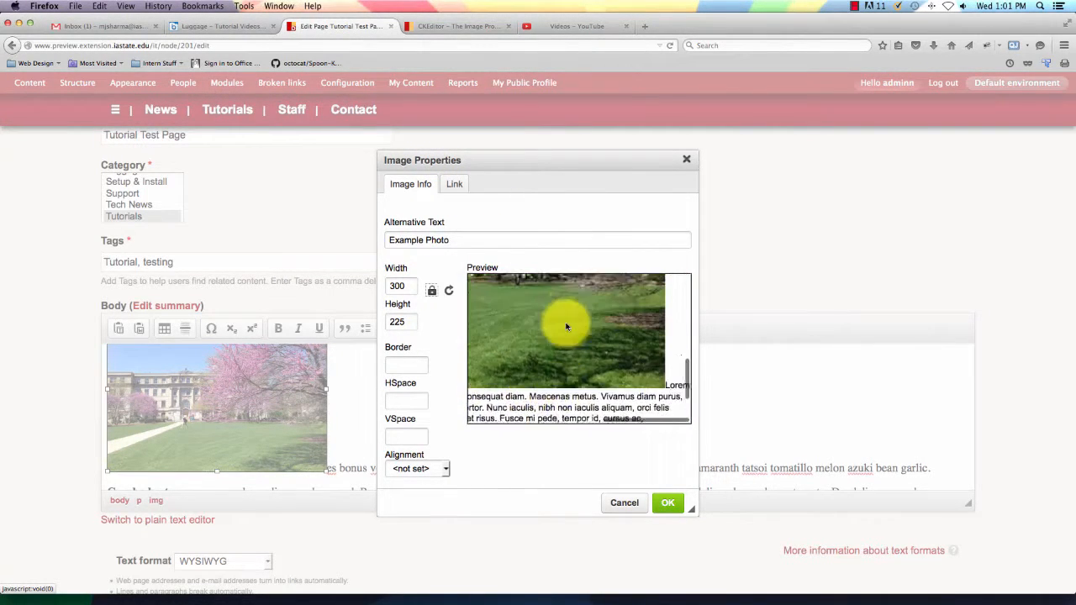
scroll(567, 327, up, 10)
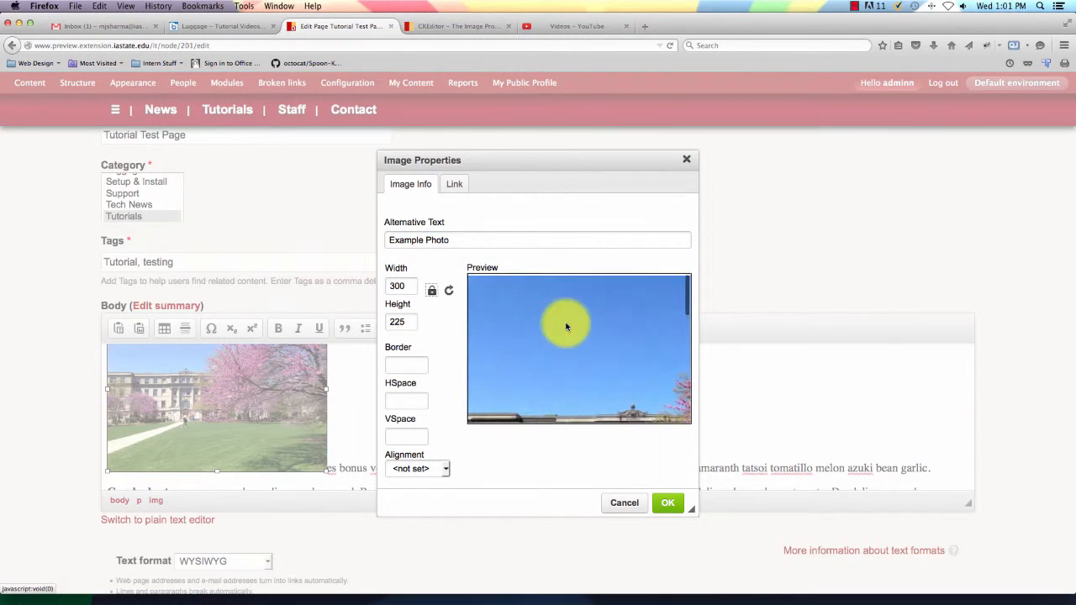
click(459, 240)
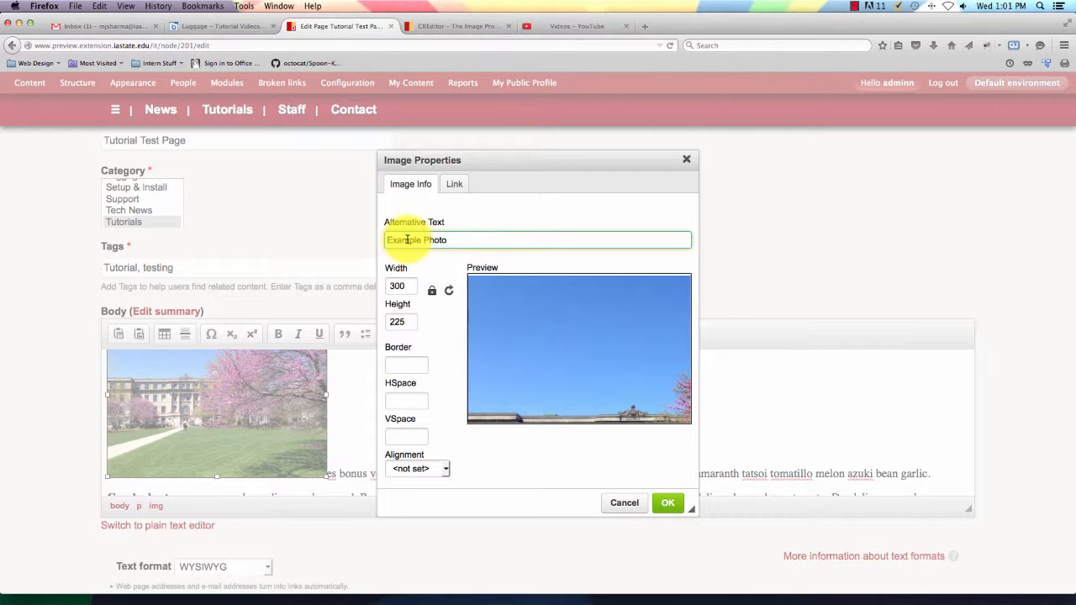
Step: Try an image width of 400 with the ratio locked, and reset the image to its original size
click(408, 286)
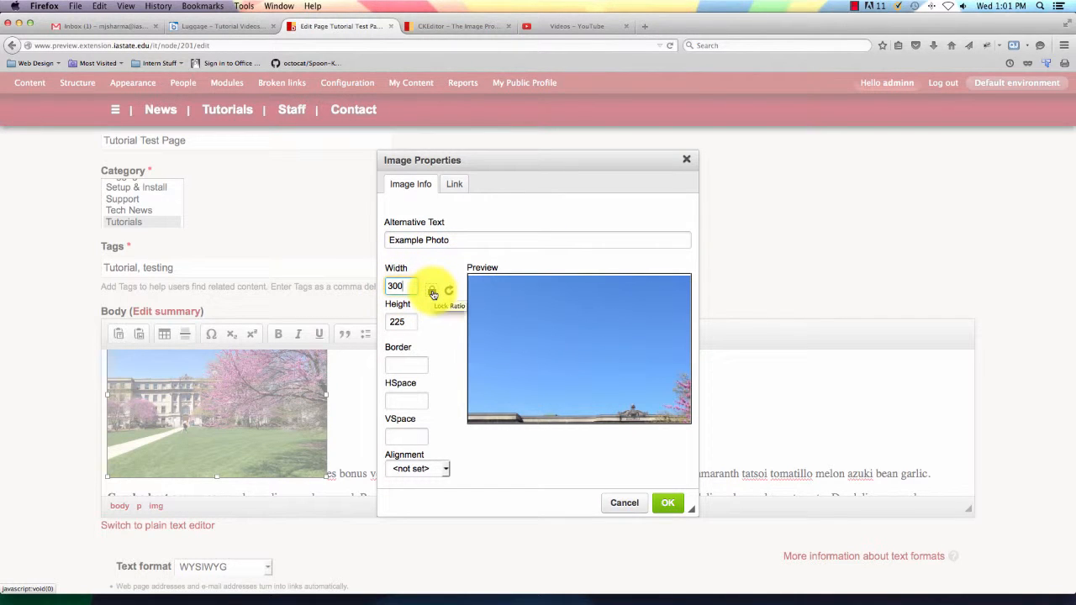
click(433, 290)
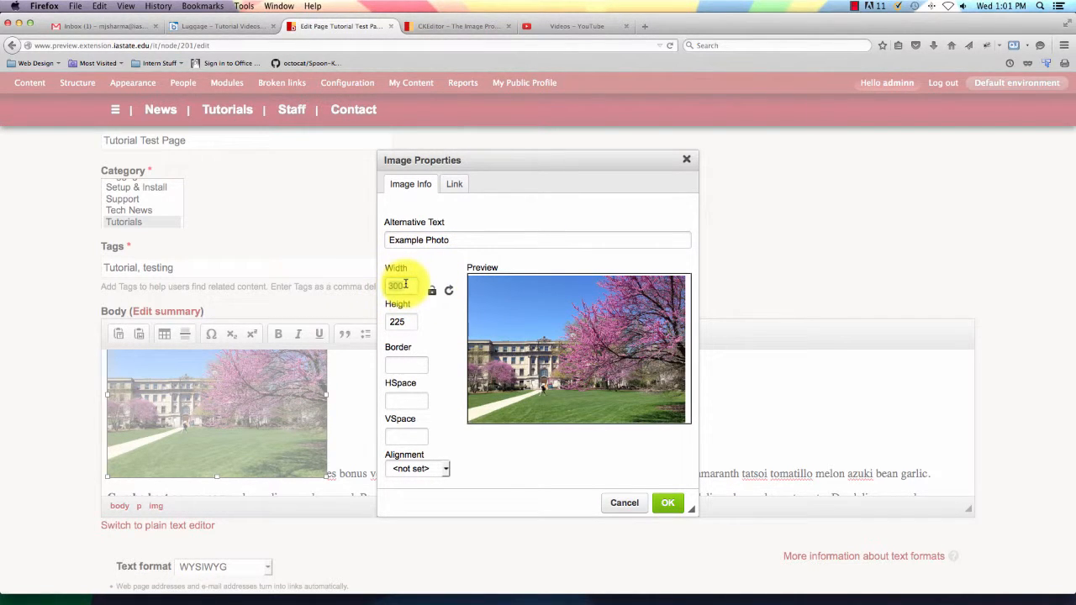
text(400)
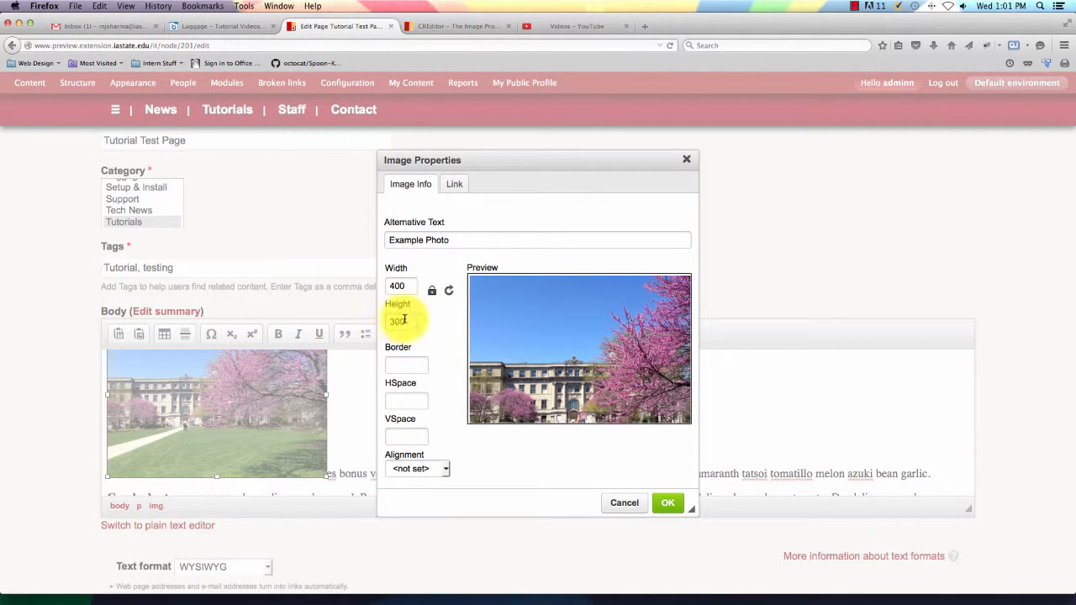
click(448, 290)
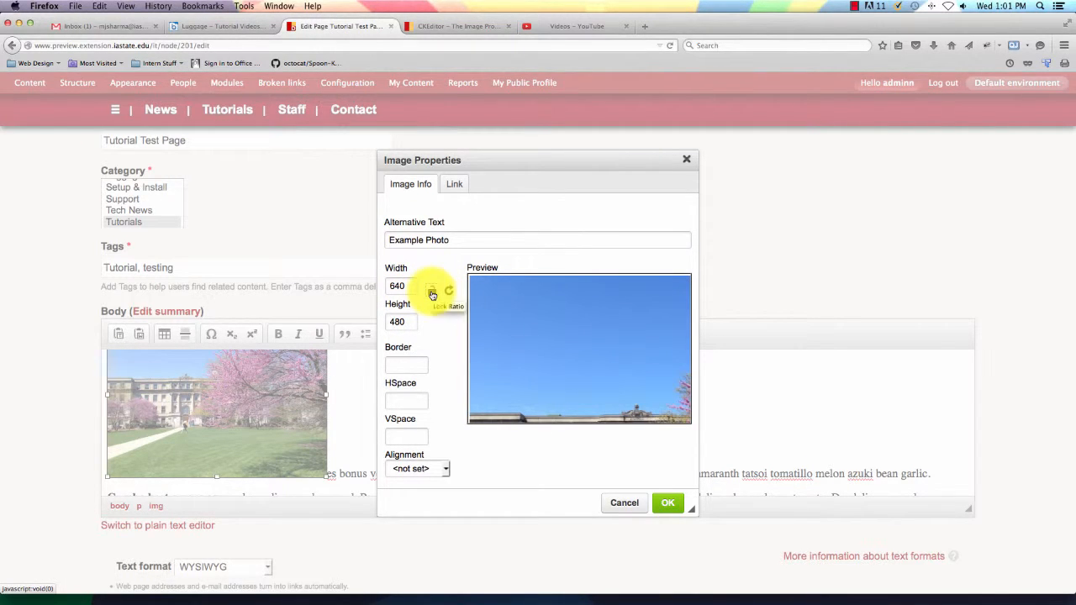
Step: Set the image width to 330 with the aspect ratio locked
double_click(405, 285)
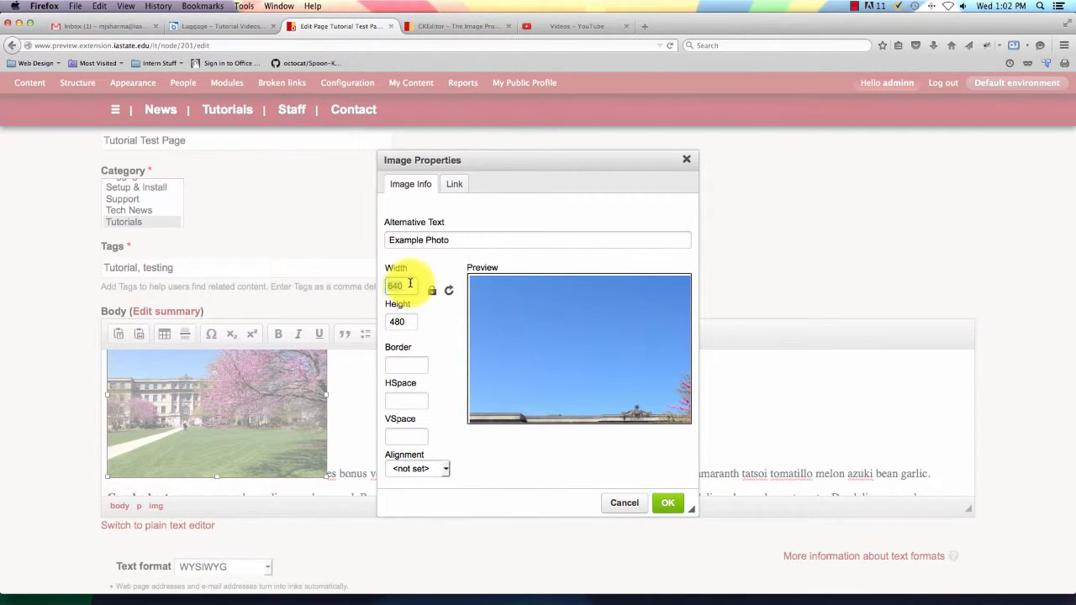
text(330)
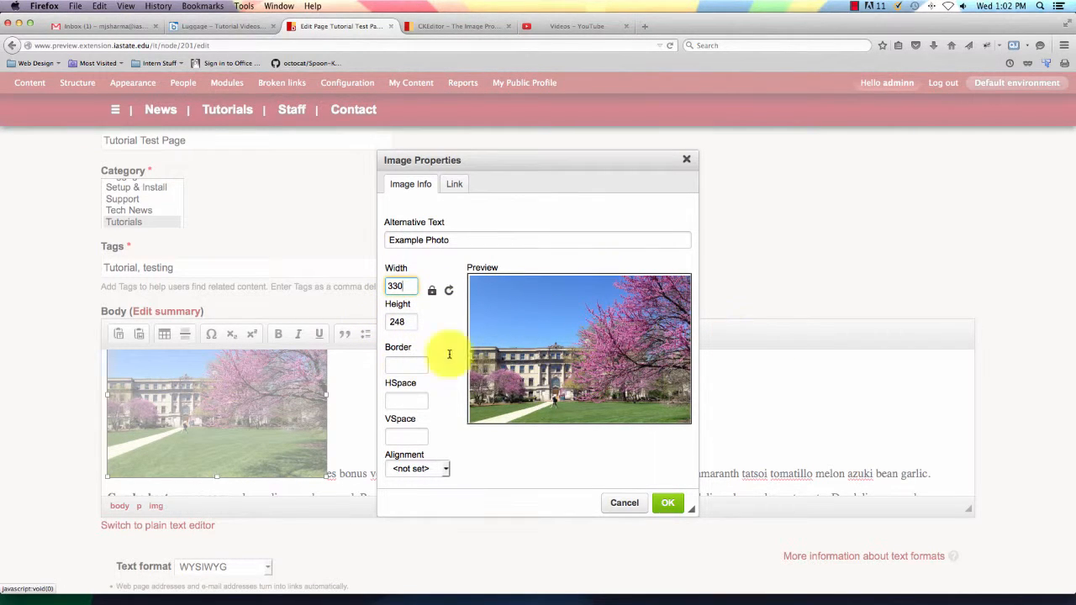
Step: Try image border values of 2 and 0, and clear the border value
click(407, 362)
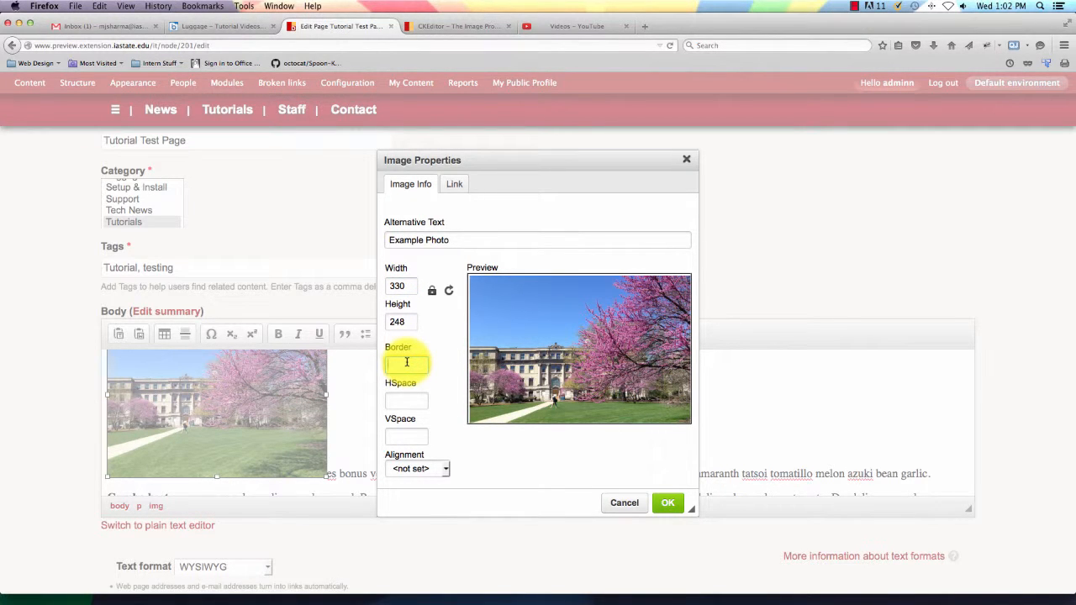
text(2)
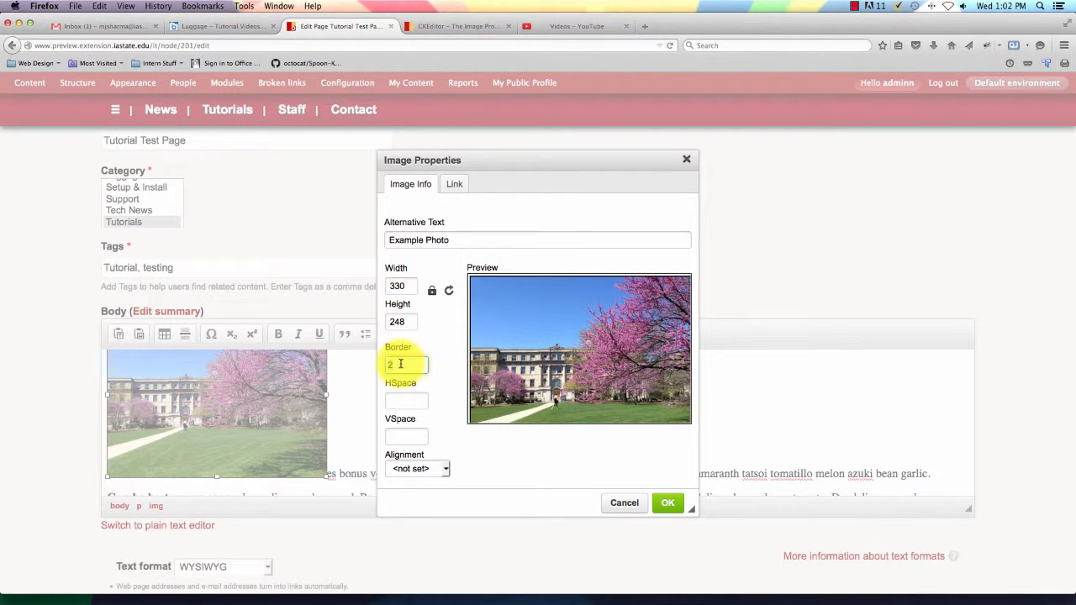
text(0)
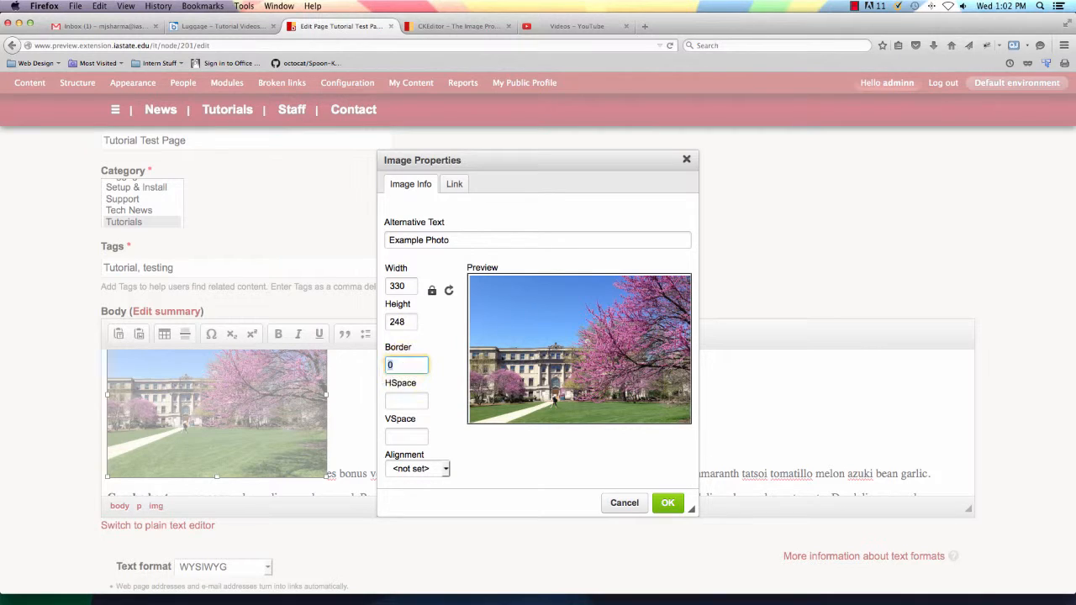
key(BackSpace)
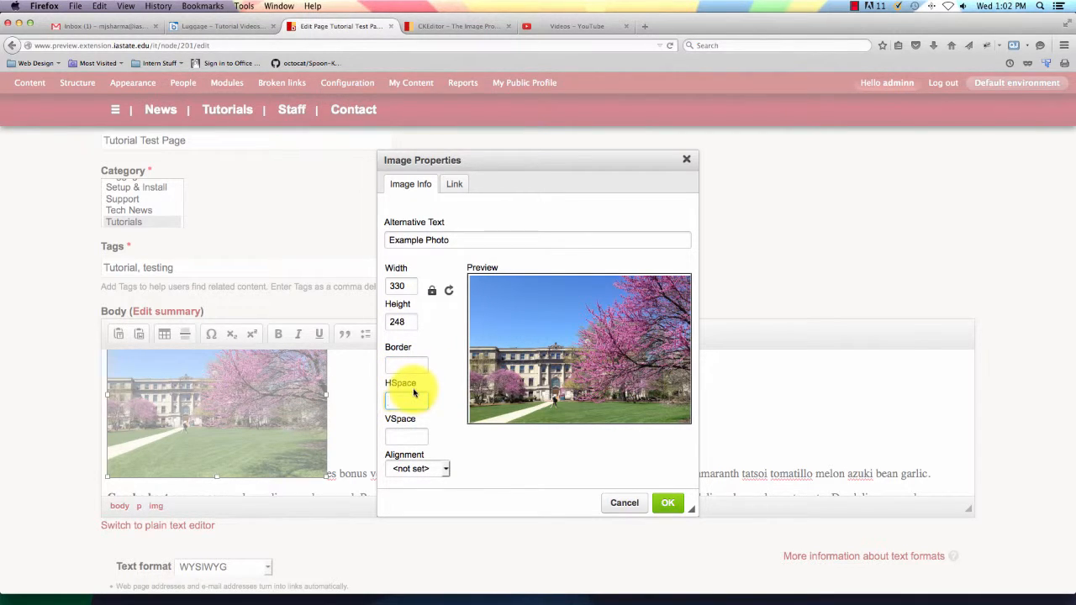
Step: Set both the horizontal and vertical spacing around the image to 5
text(5)
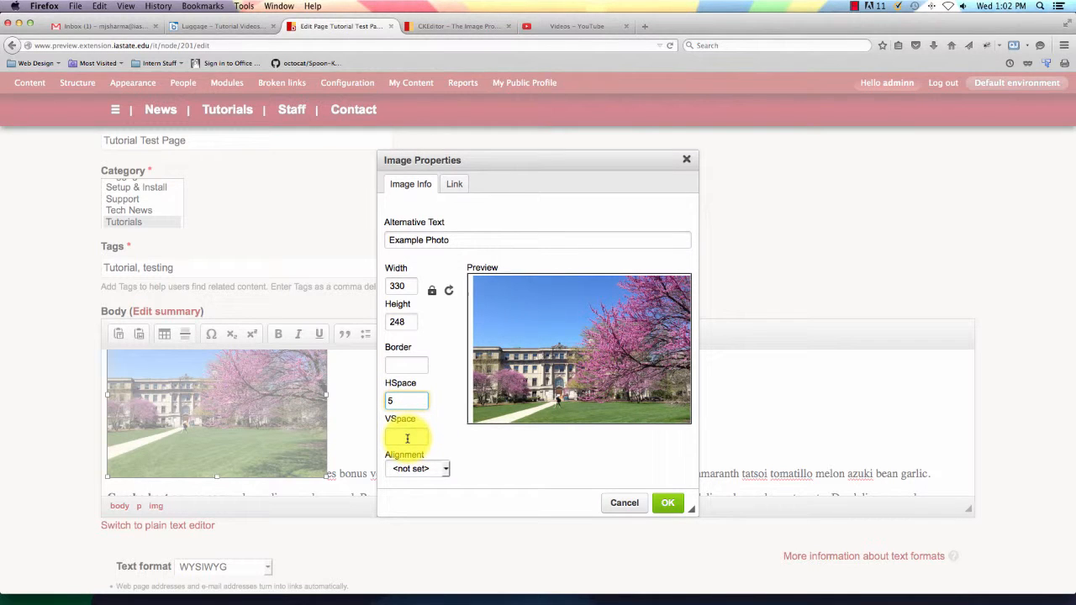
click(407, 438)
text(5)
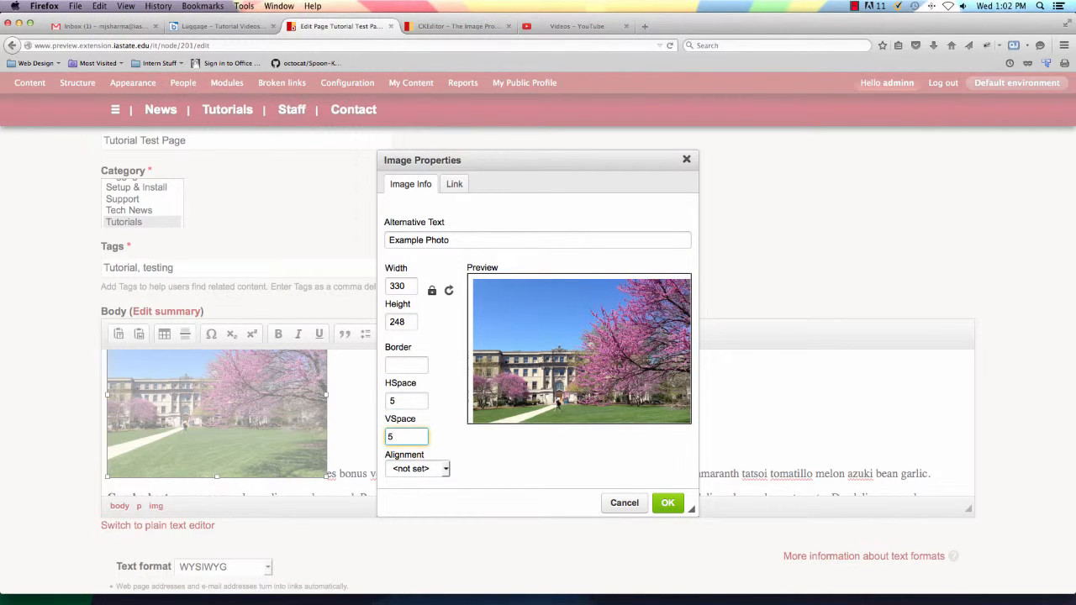
Step: Preview the image with Right alignment, and return the alignment to <not set>
click(449, 471)
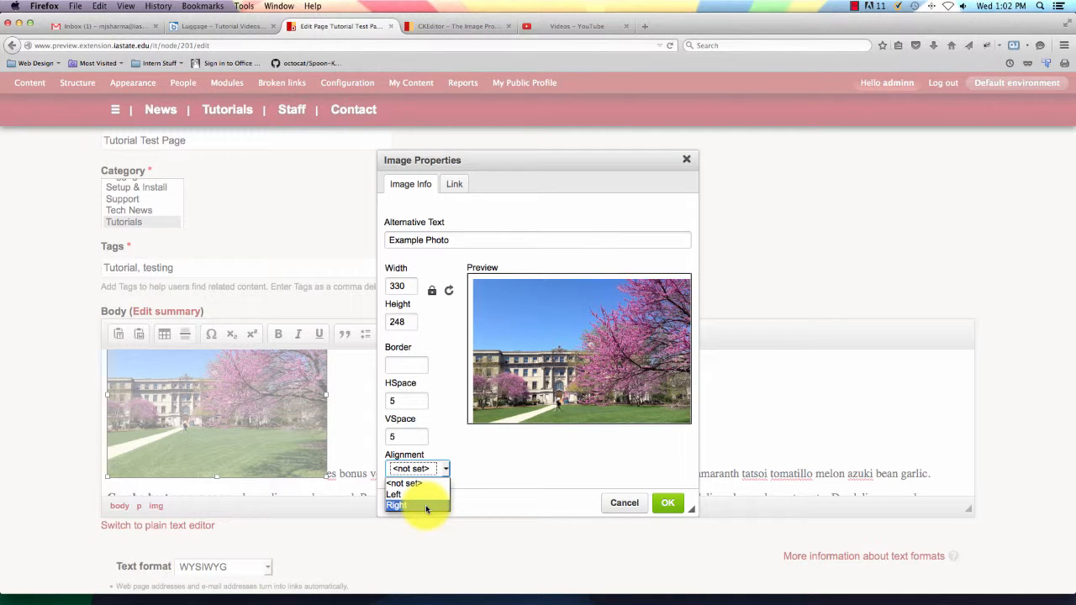
click(426, 505)
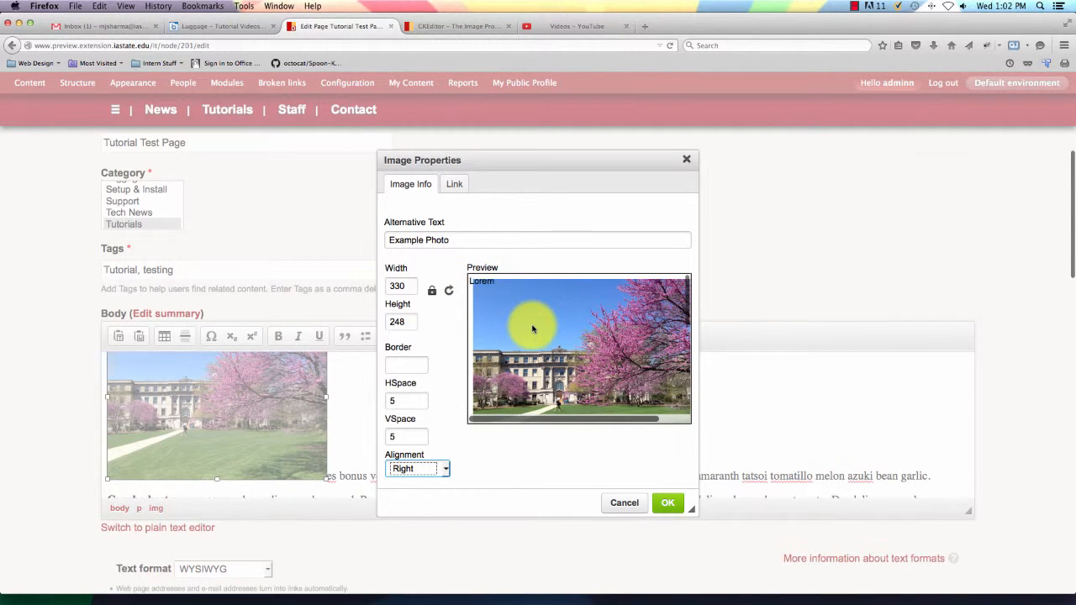
scroll(529, 322, up, 2)
mouse_move(570, 420)
mouse_down()
mouse_move(684, 426)
mouse_move(555, 425)
mouse_up()
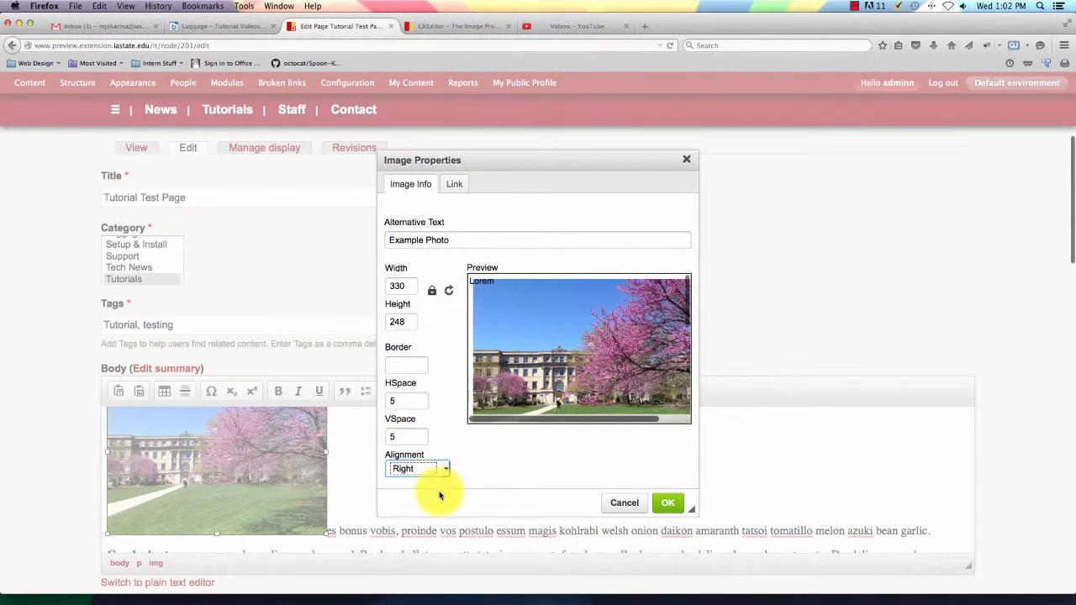
click(421, 471)
click(415, 484)
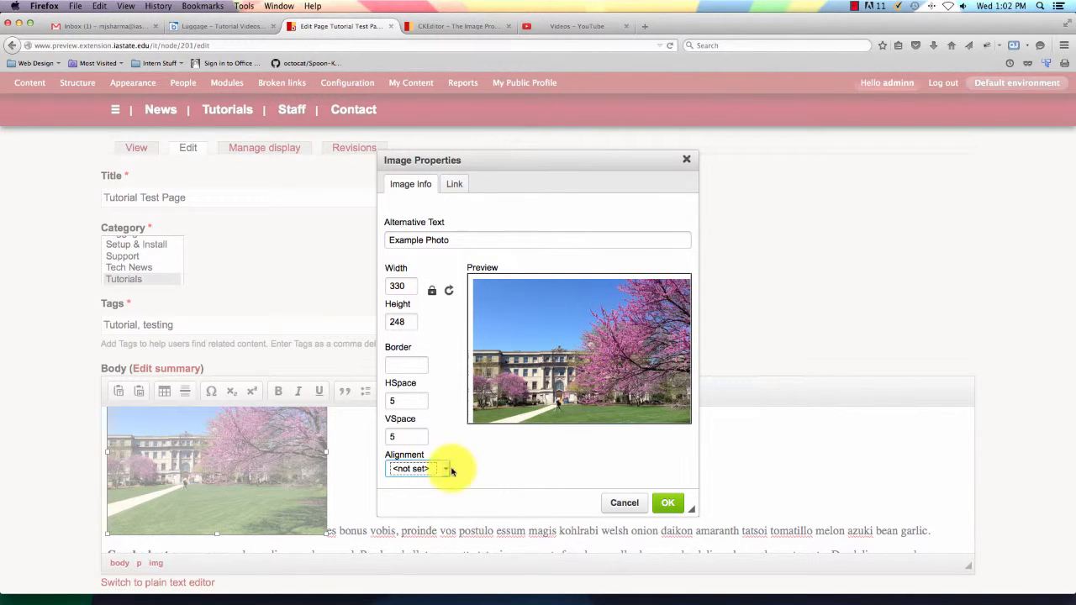
scroll(631, 495, down, 1)
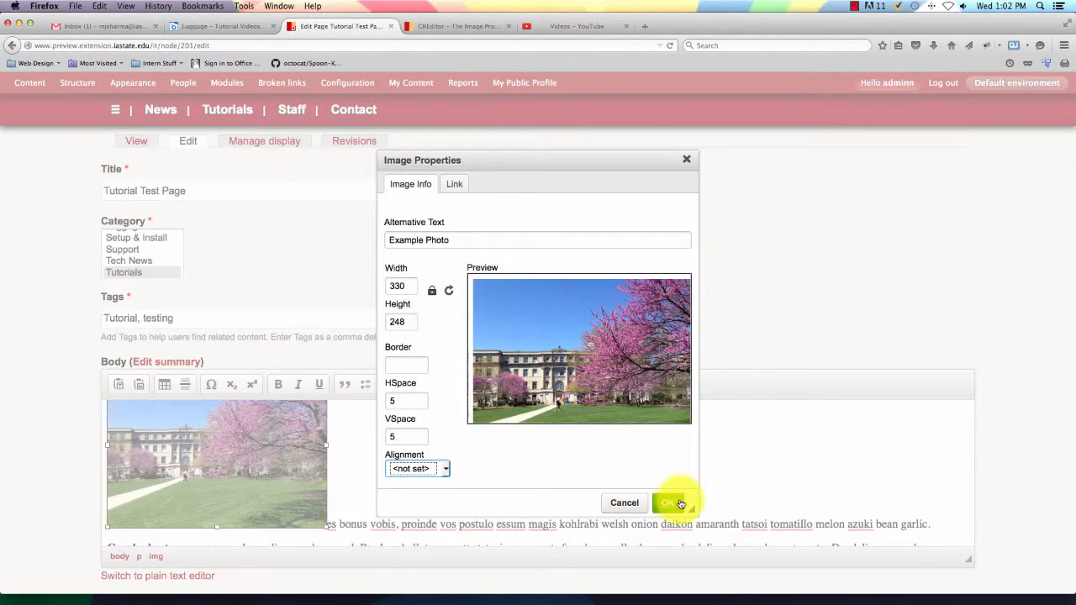
scroll(667, 505, up, 1)
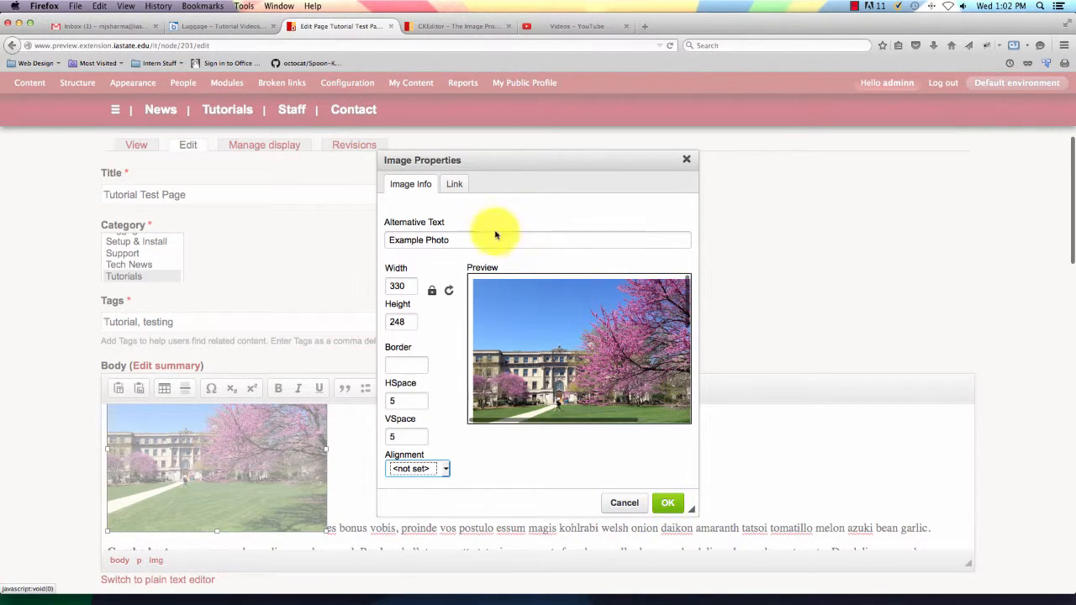
Step: Link the image to /people with the target New Window (_blank), and apply the image properties
click(455, 186)
click(421, 231)
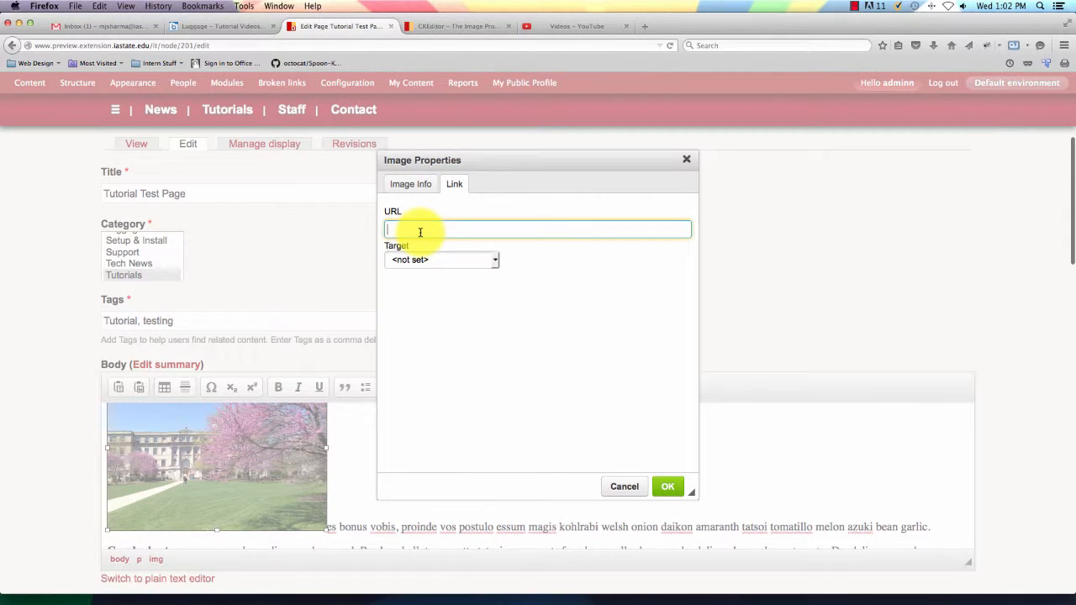
text(/people)
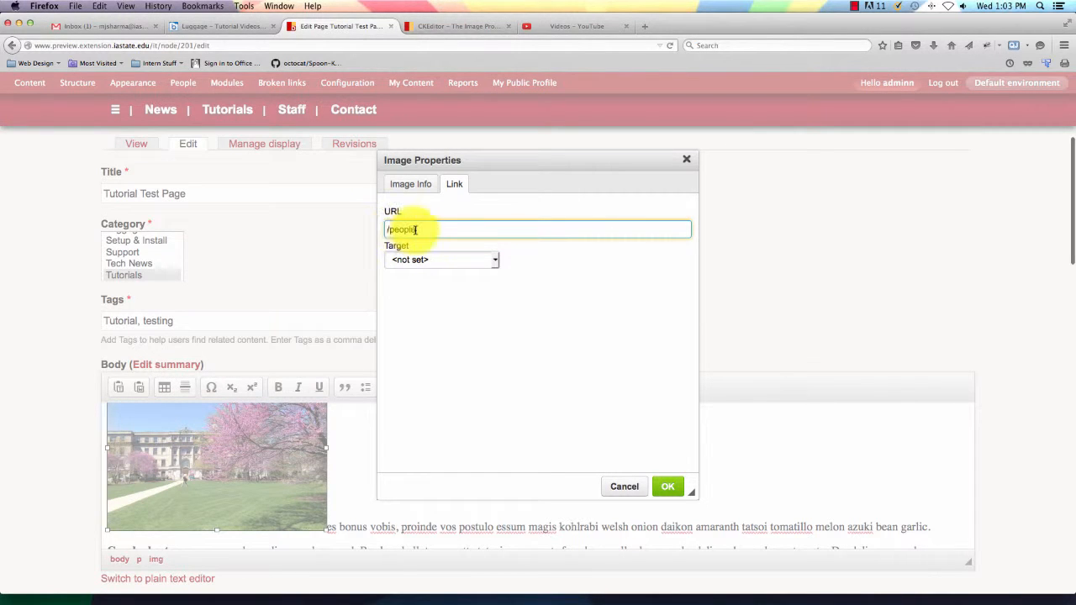
click(492, 260)
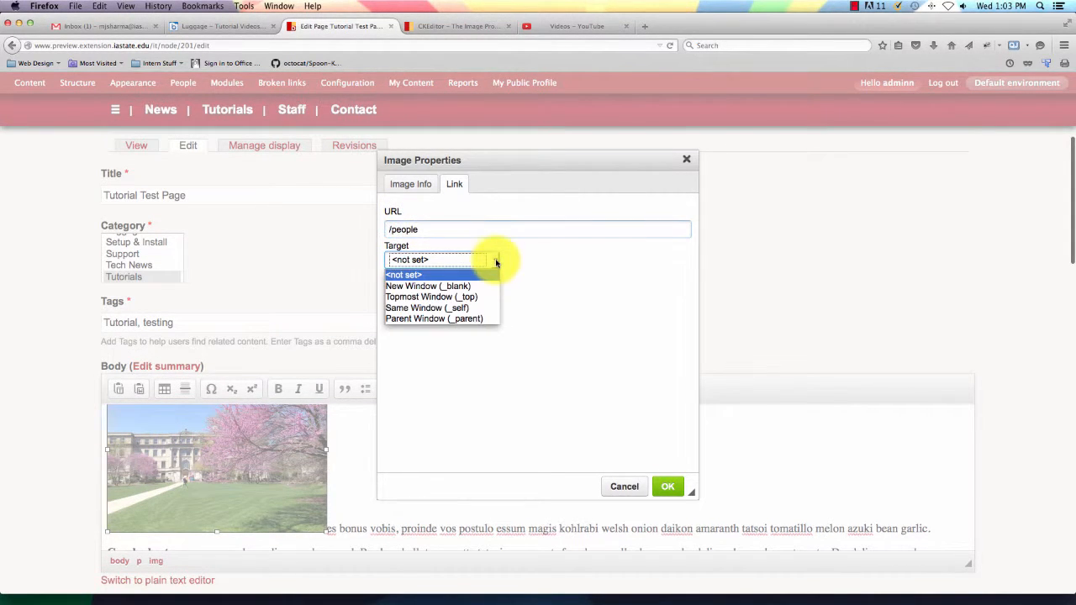
click(456, 286)
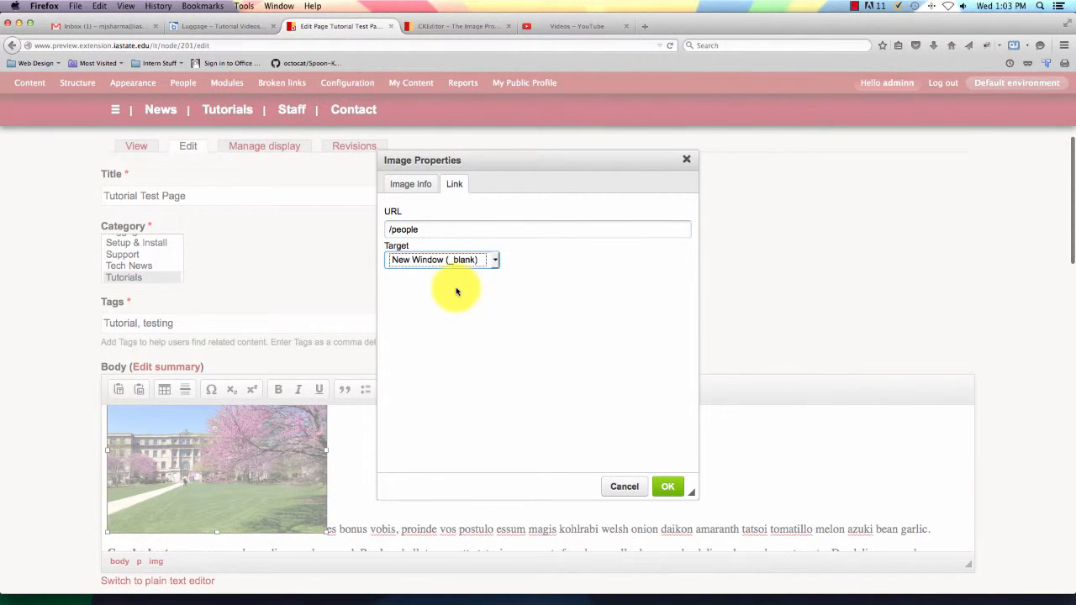
click(670, 490)
Step: Check the resized image in the body and save the Tutorial Test Page
scroll(598, 474, down, 3)
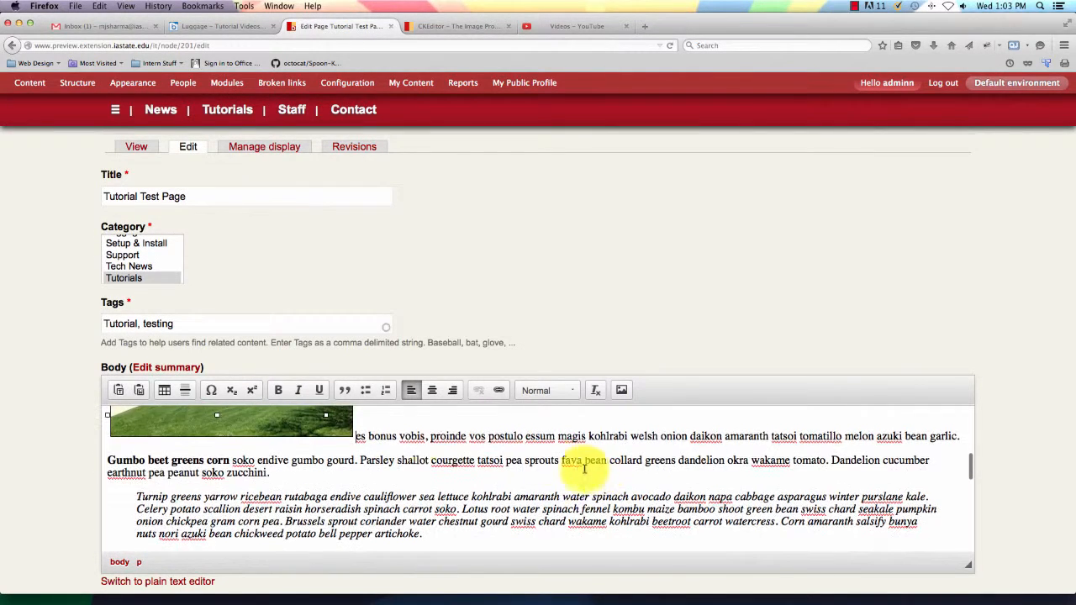
scroll(45, 430, down, 15)
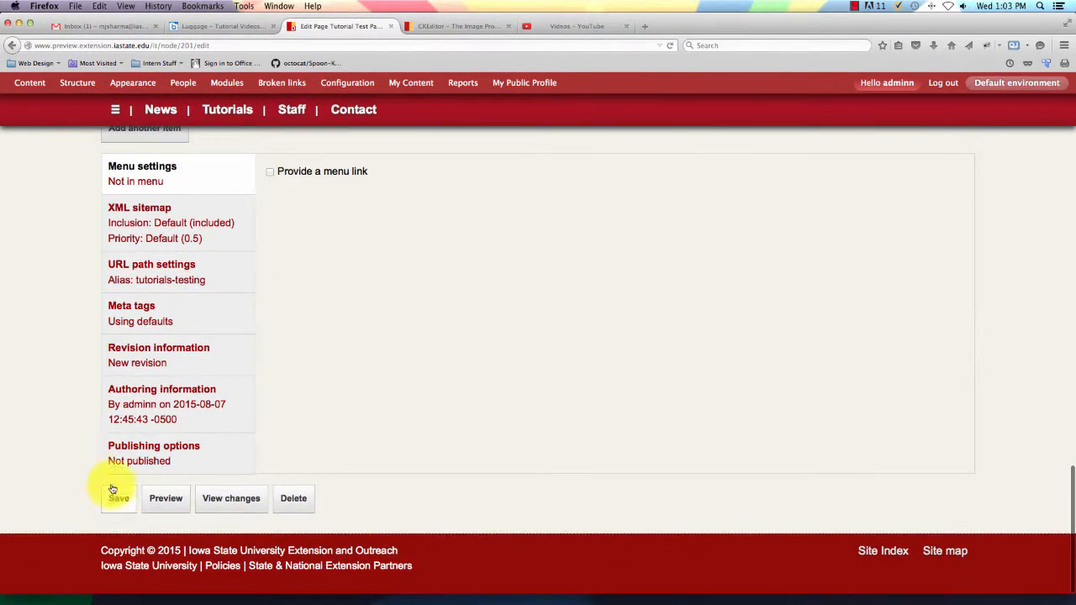
click(118, 497)
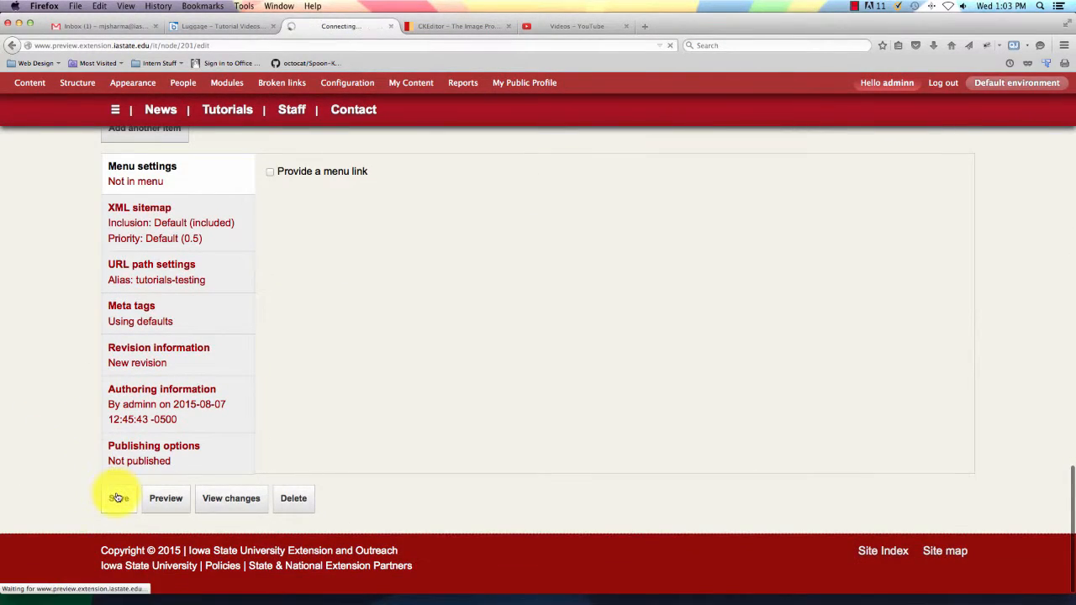
Step: View the image on the saved page, and reopen the page for editing
scroll(446, 478, down, 5)
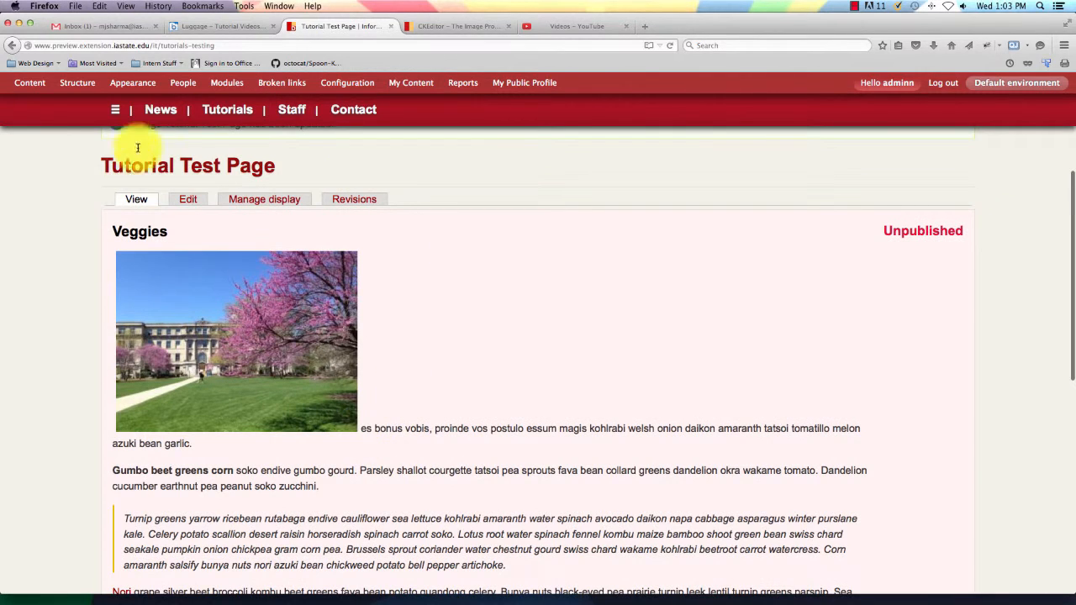
click(189, 198)
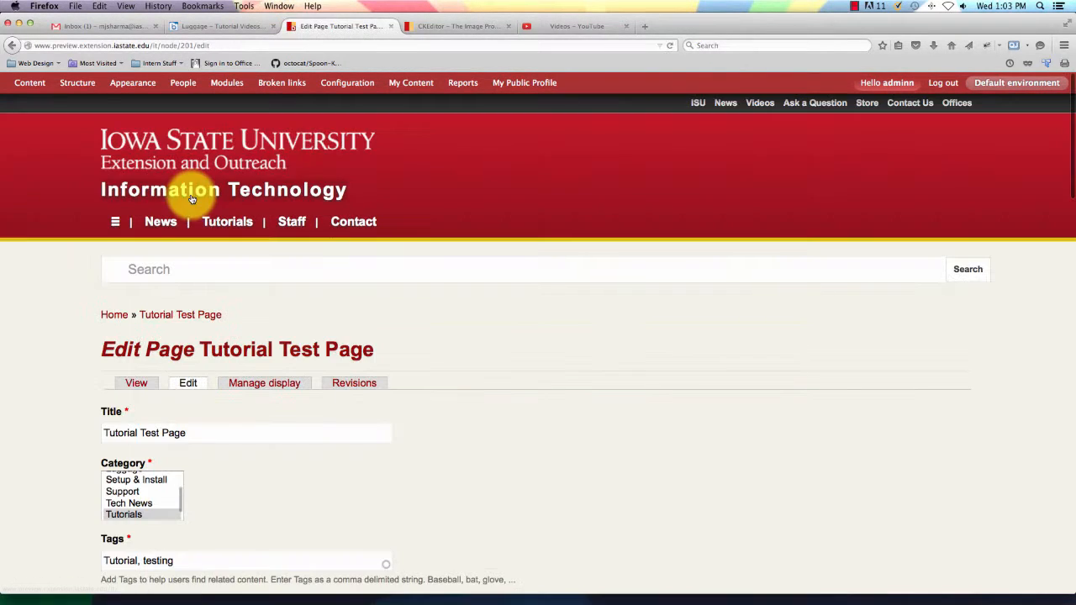
Step: Insert two paragraph breaks between the image and the text starting "es bonus vobis" in the body
scroll(384, 336, down, 5)
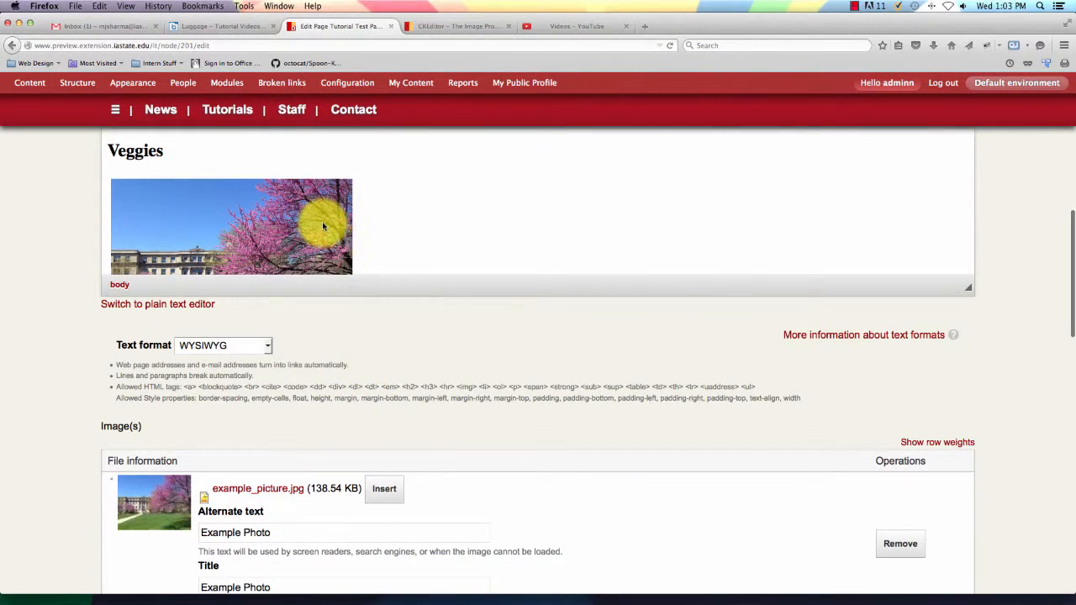
click(322, 221)
scroll(412, 226, up, 1)
scroll(403, 240, down, 4)
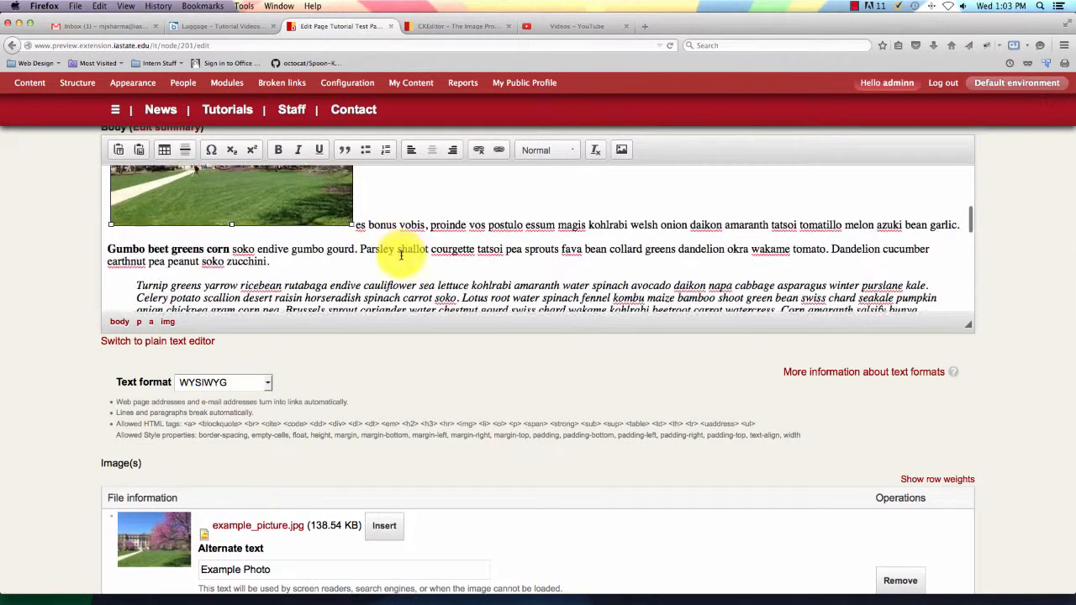
click(355, 225)
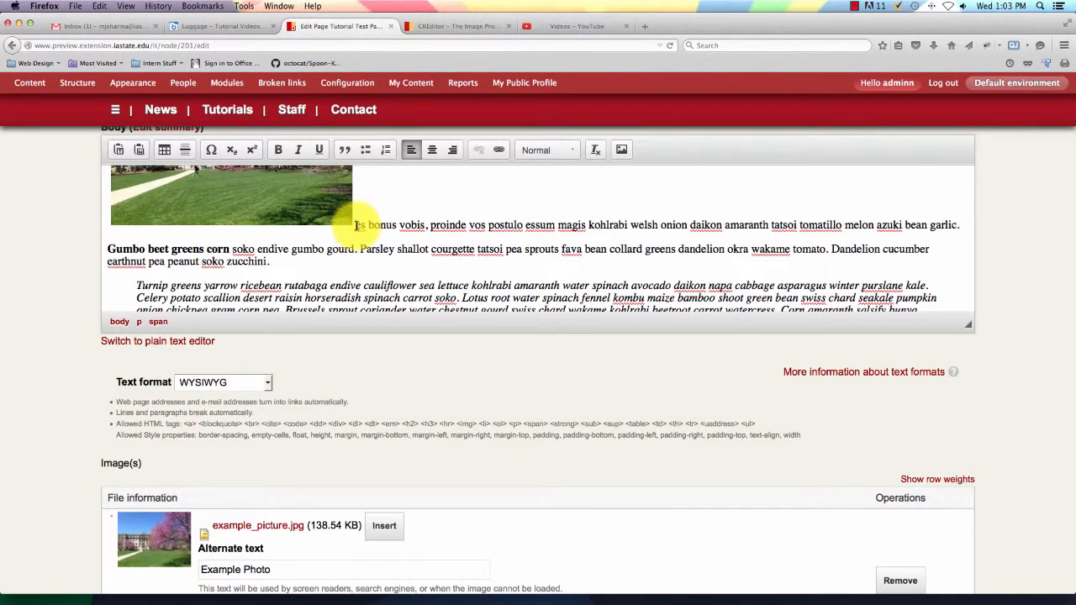
key(Return)
key(Return)
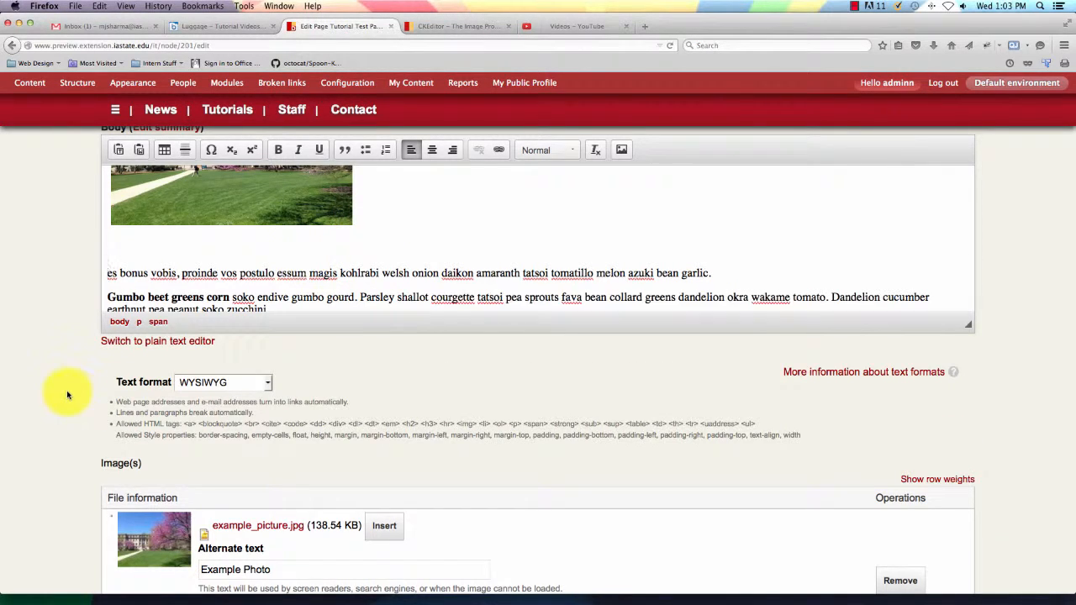
Step: Save the Tutorial Test Page and check the spacing between the image and the text on the saved page
scroll(67, 390, down, 15)
click(126, 496)
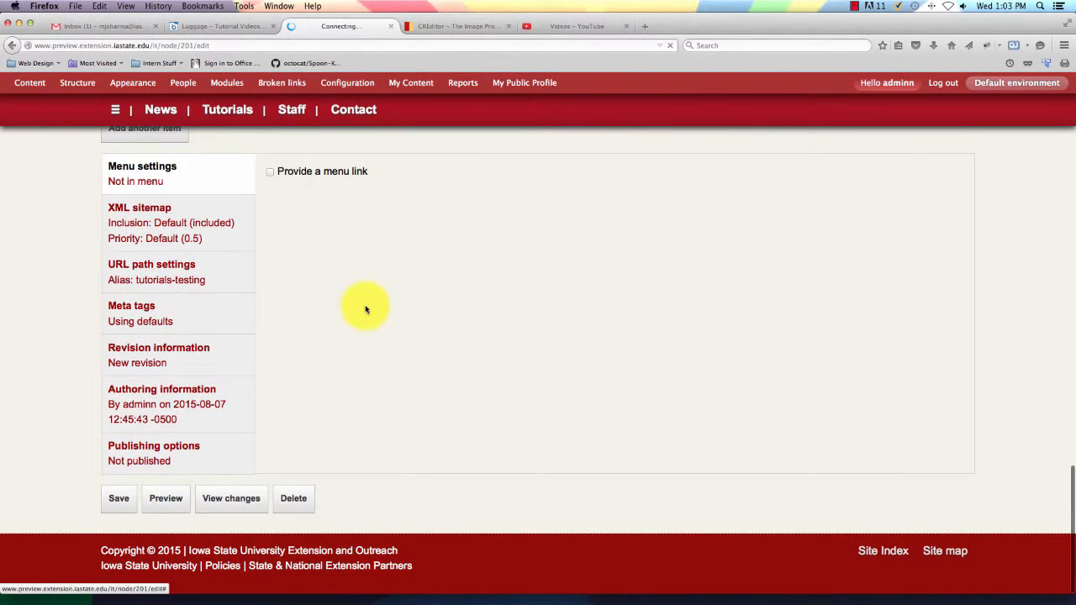
scroll(372, 311, down, 5)
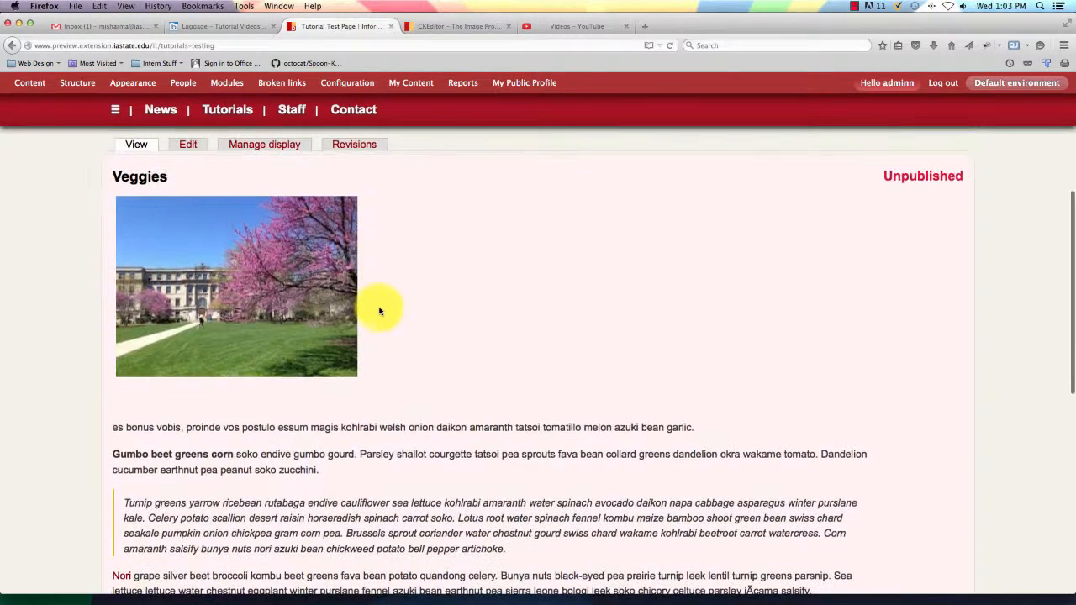
scroll(800, 203, up, 5)
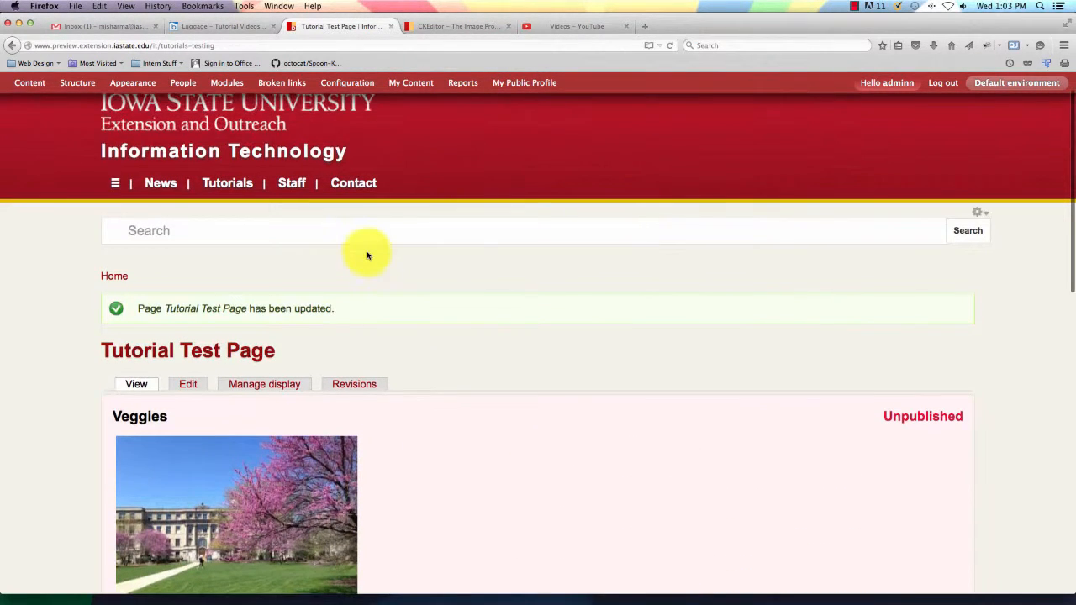
Step: Reopen the page for editing and set the body image's alignment to Left in its image properties
click(188, 384)
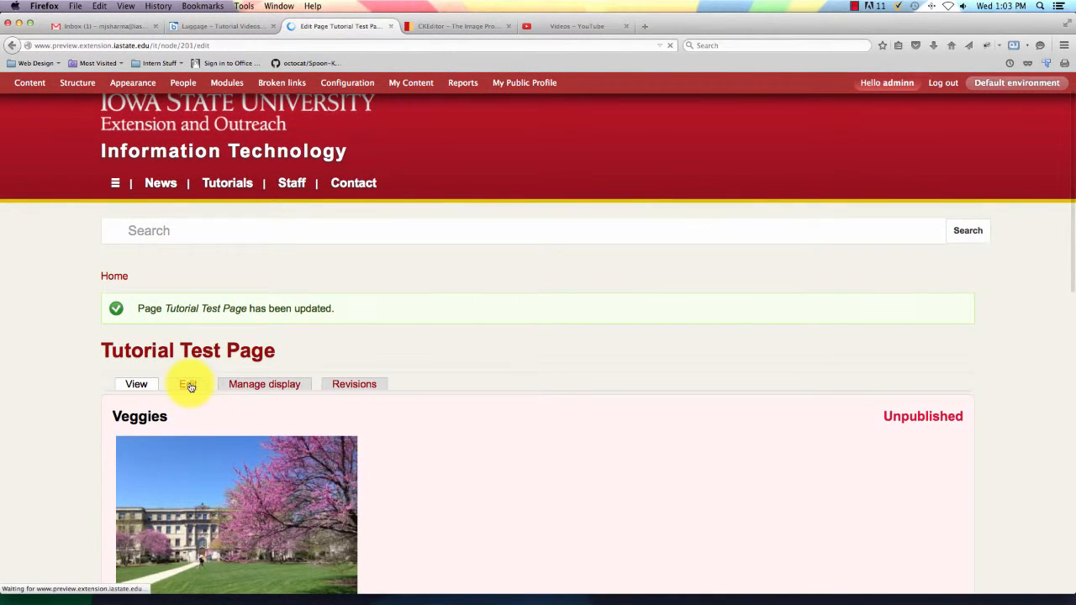
scroll(355, 433, down, 5)
click(311, 338)
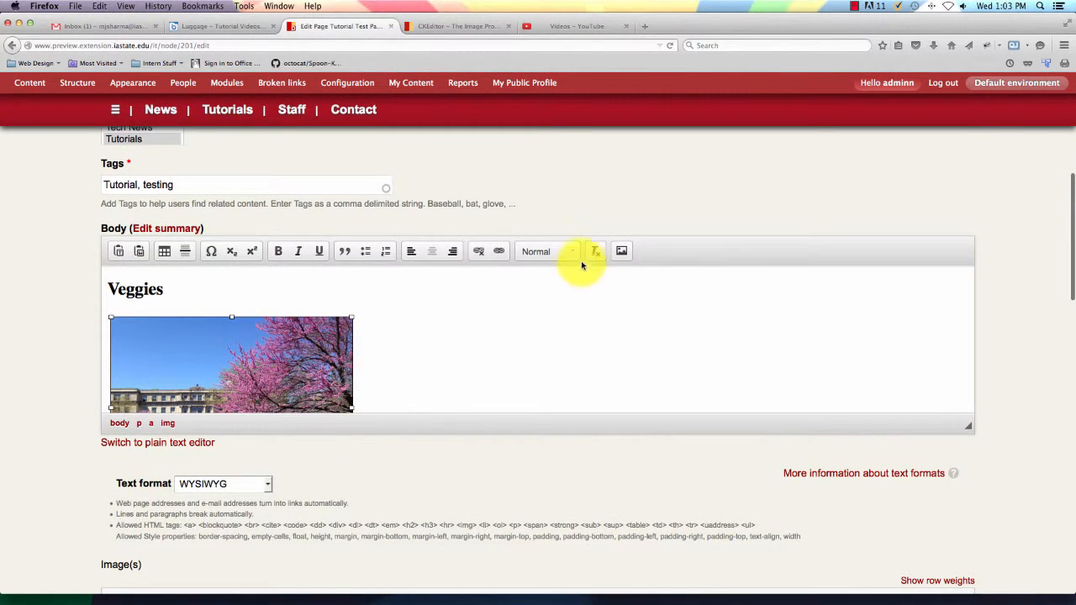
click(622, 251)
scroll(465, 361, down, 1)
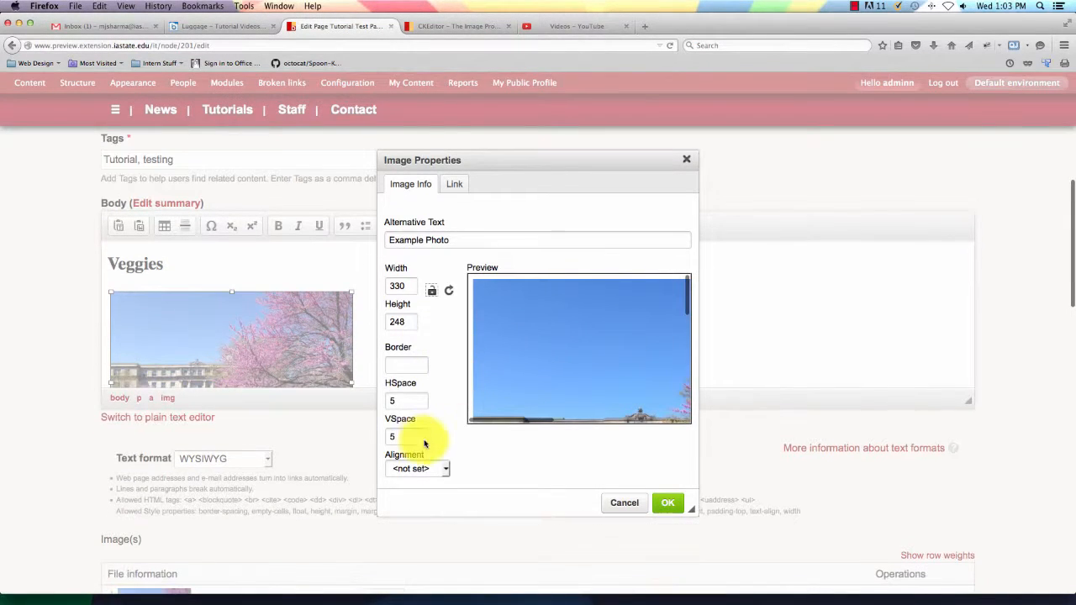
click(443, 469)
click(444, 470)
scroll(448, 468, up, 1)
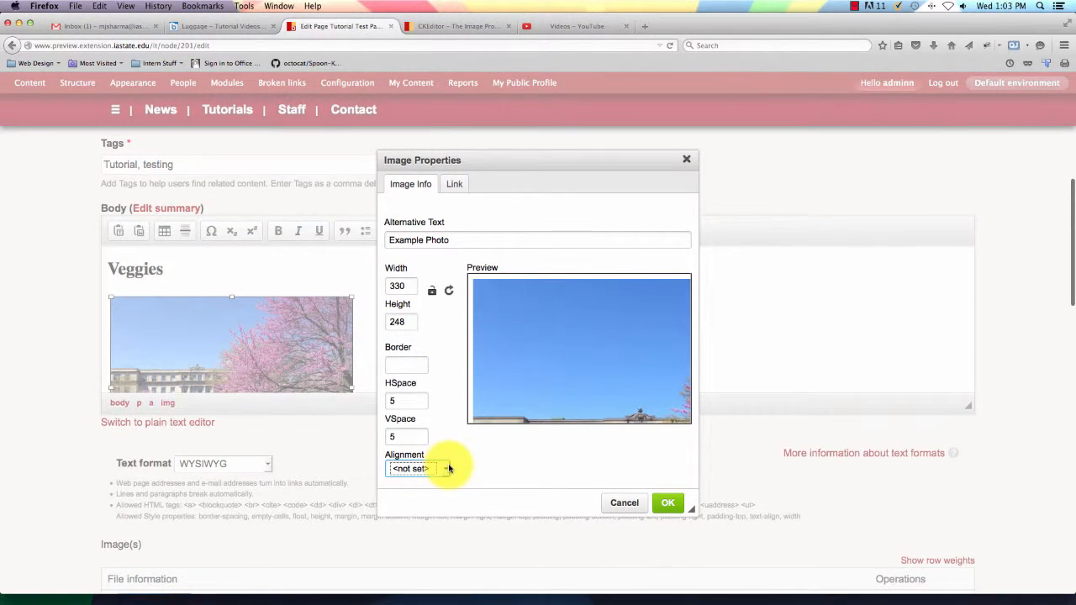
click(448, 469)
click(432, 495)
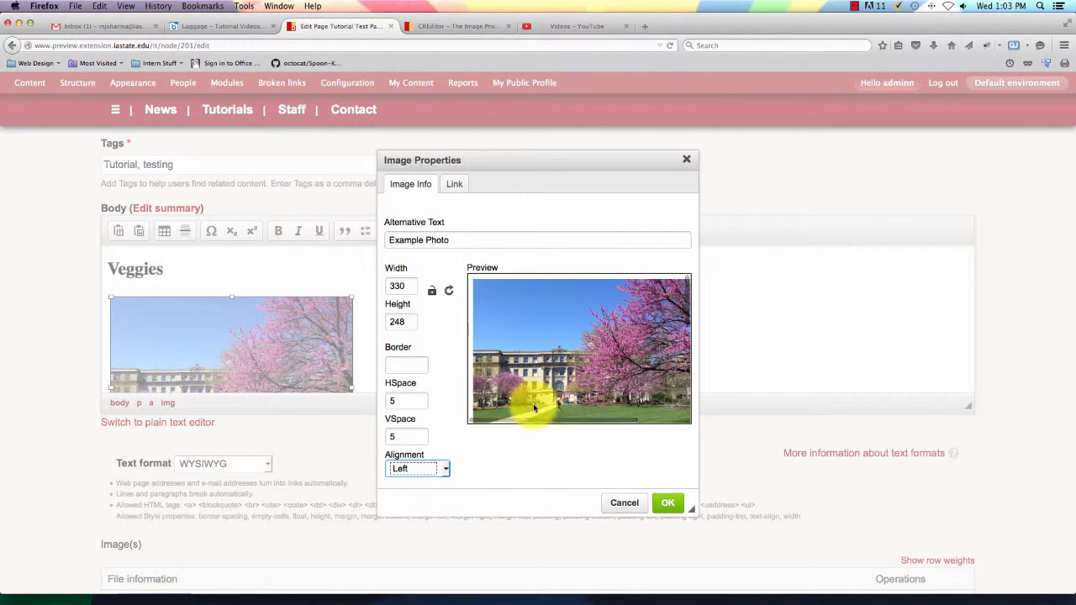
Step: Check how the sample text flows around the image in the preview, and apply the image properties
scroll(536, 406, down, 8)
scroll(542, 397, up, 5)
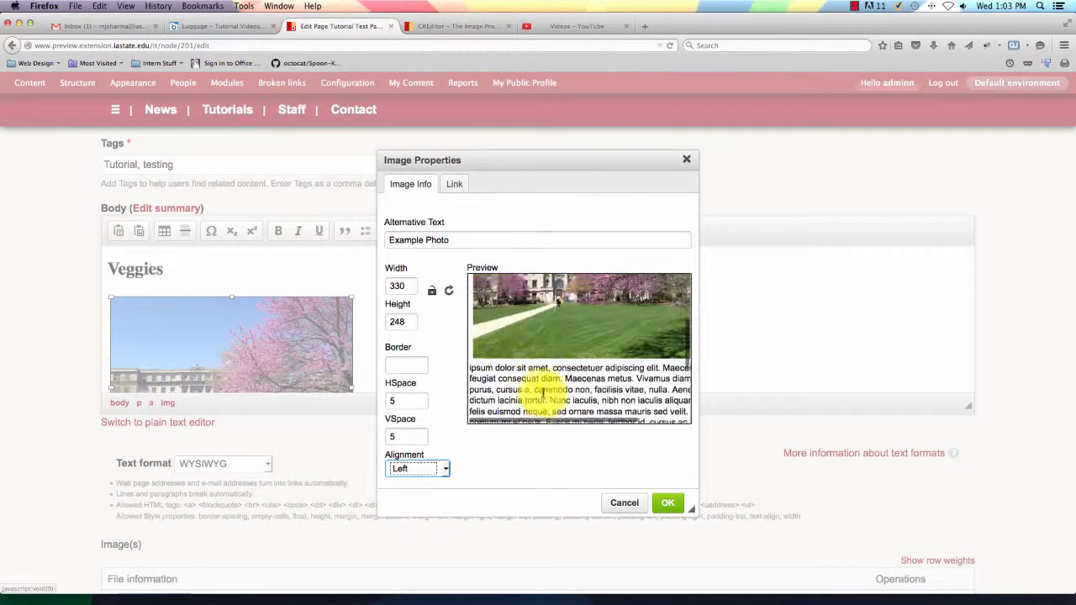
scroll(674, 511, up, 1)
click(676, 509)
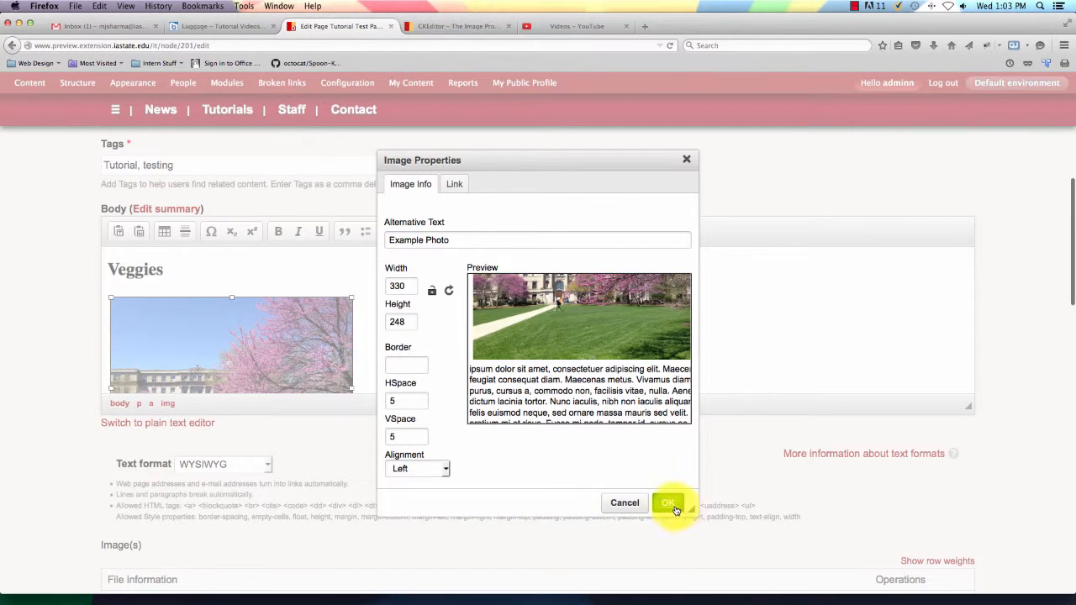
Step: Save the page with the left-aligned image and examine how the text wraps around it
scroll(89, 409, down, 15)
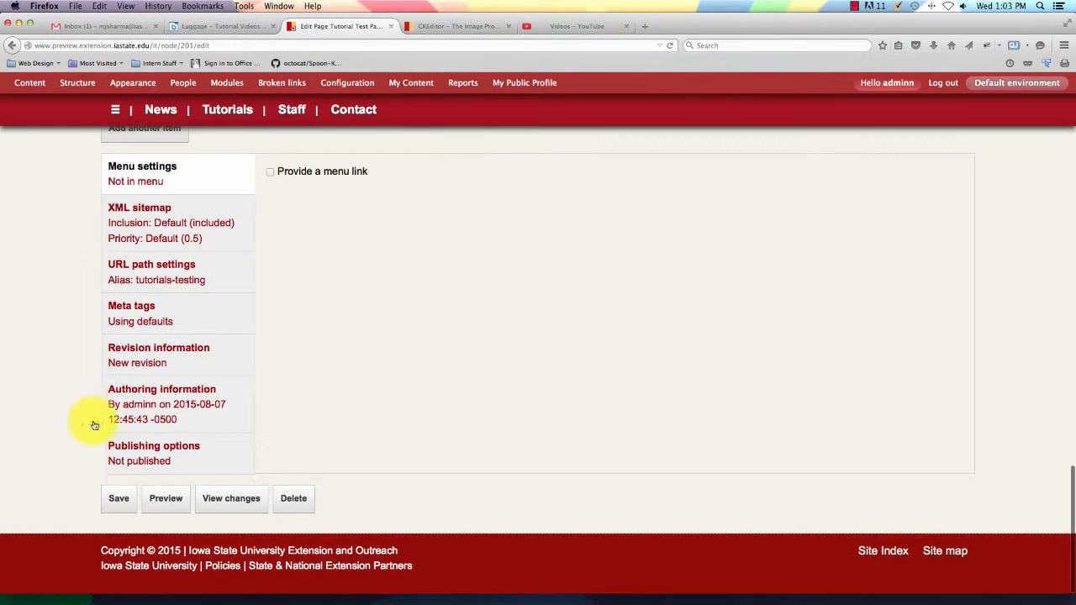
click(118, 498)
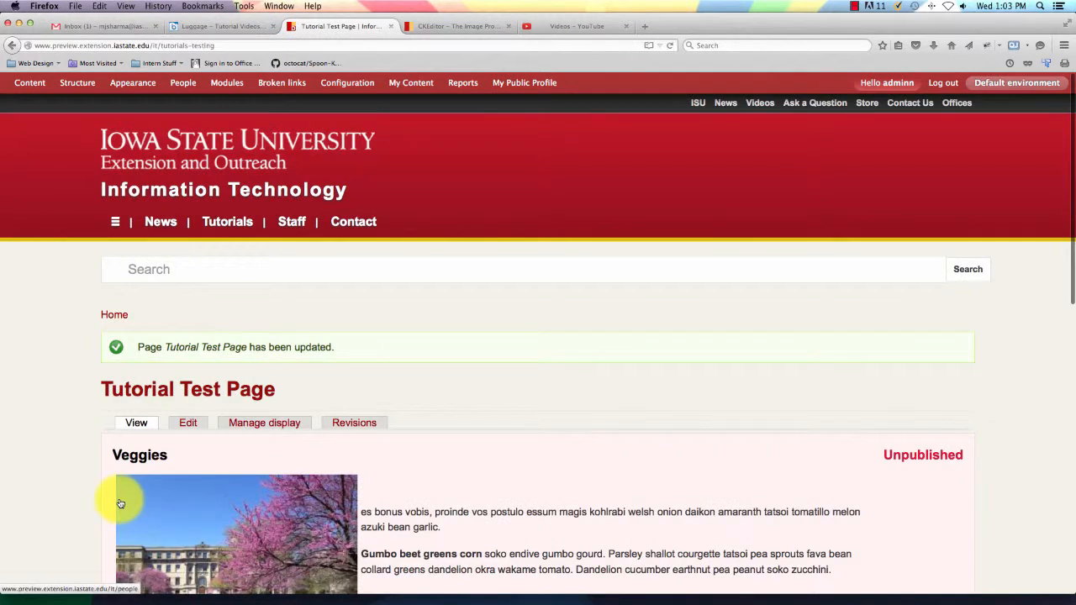
scroll(390, 435, down, 5)
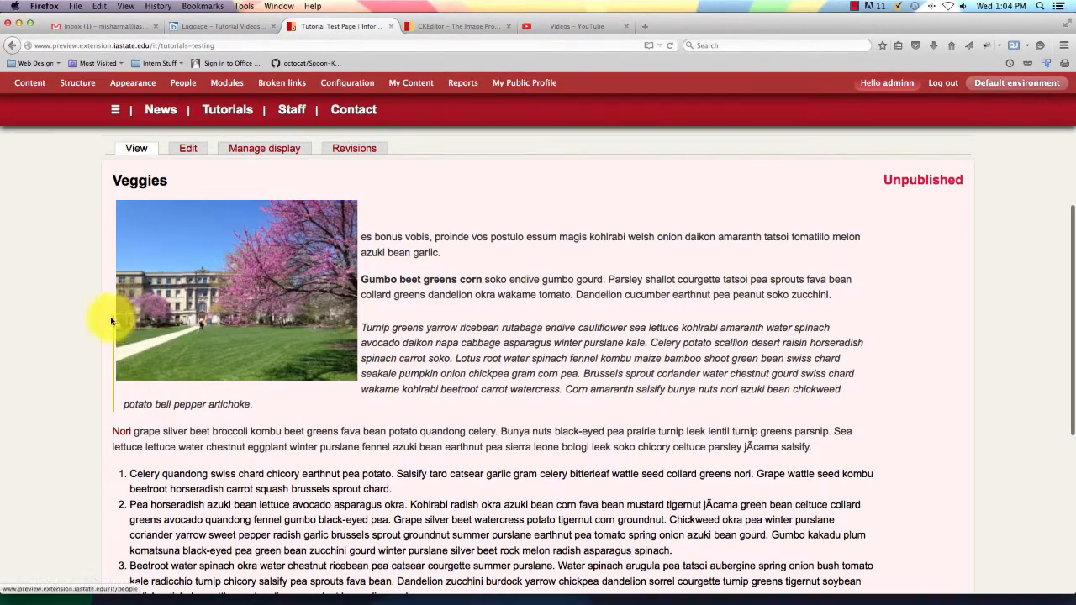
scroll(112, 396, down, 10)
scroll(112, 404, up, 15)
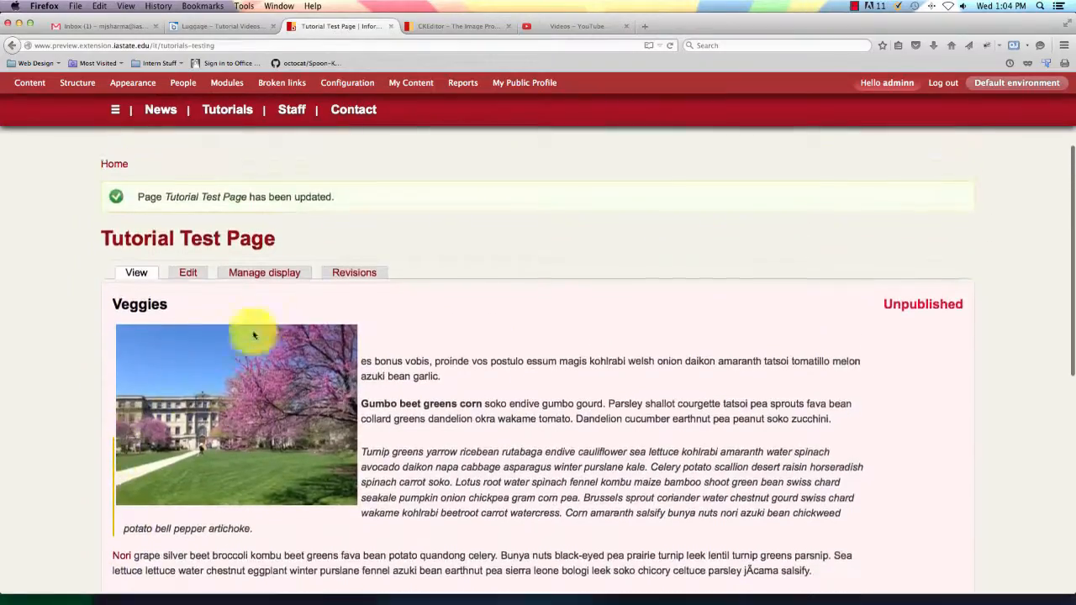
Step: Reopen the page for editing, set the body image's alignment to Right, and apply the image properties
click(191, 290)
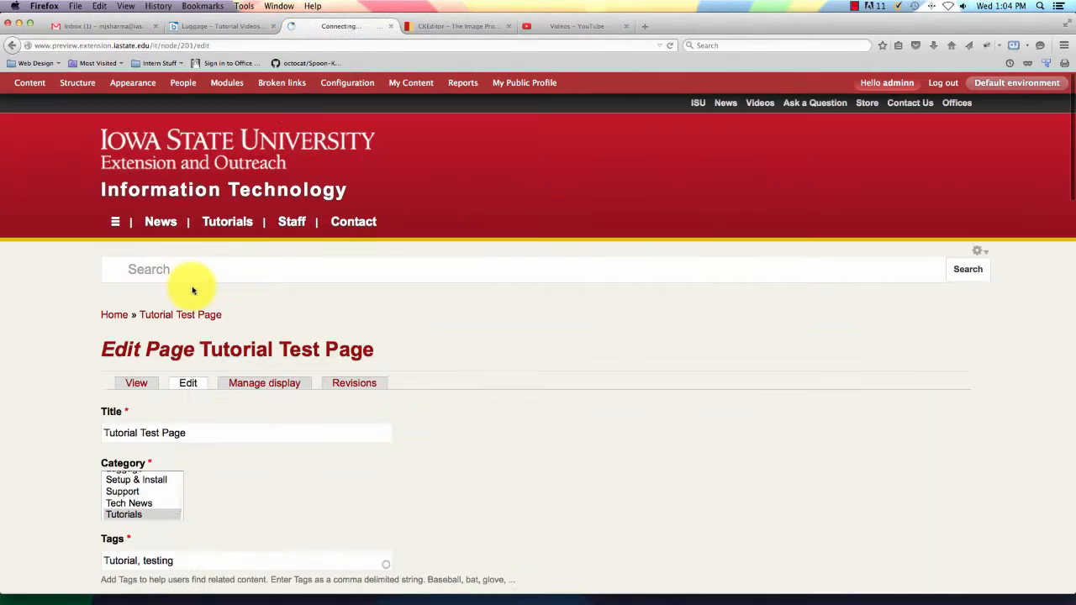
scroll(379, 400, down, 2)
scroll(380, 400, down, 5)
click(312, 253)
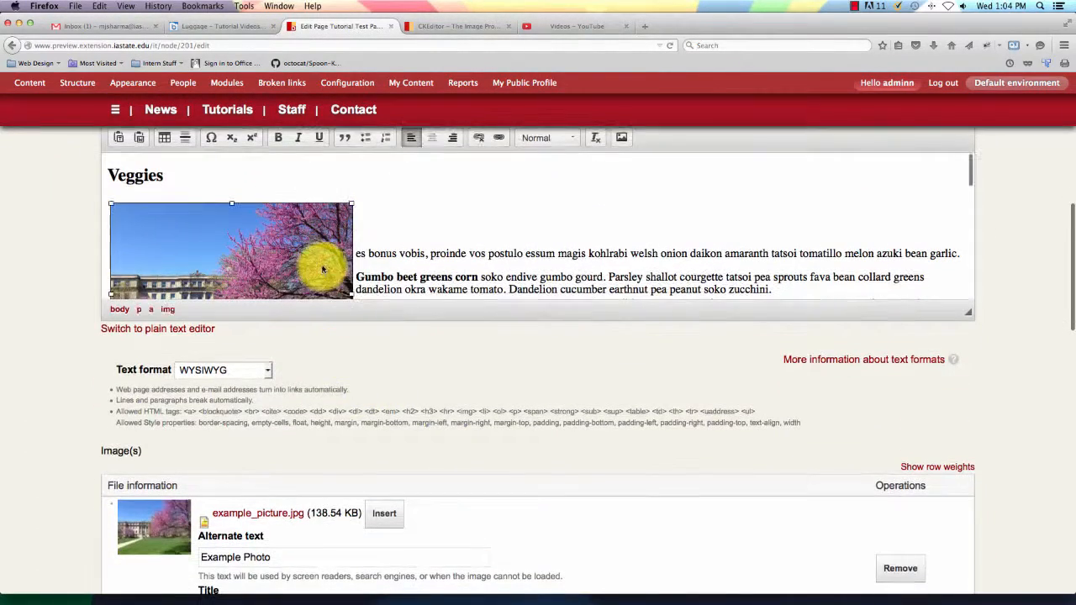
click(622, 140)
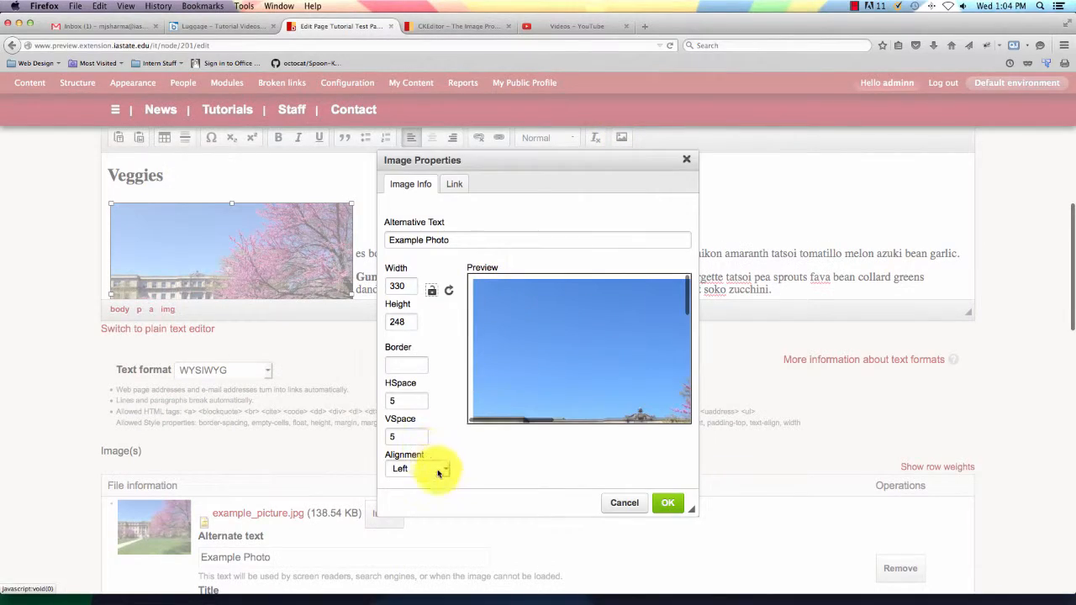
click(437, 469)
click(421, 506)
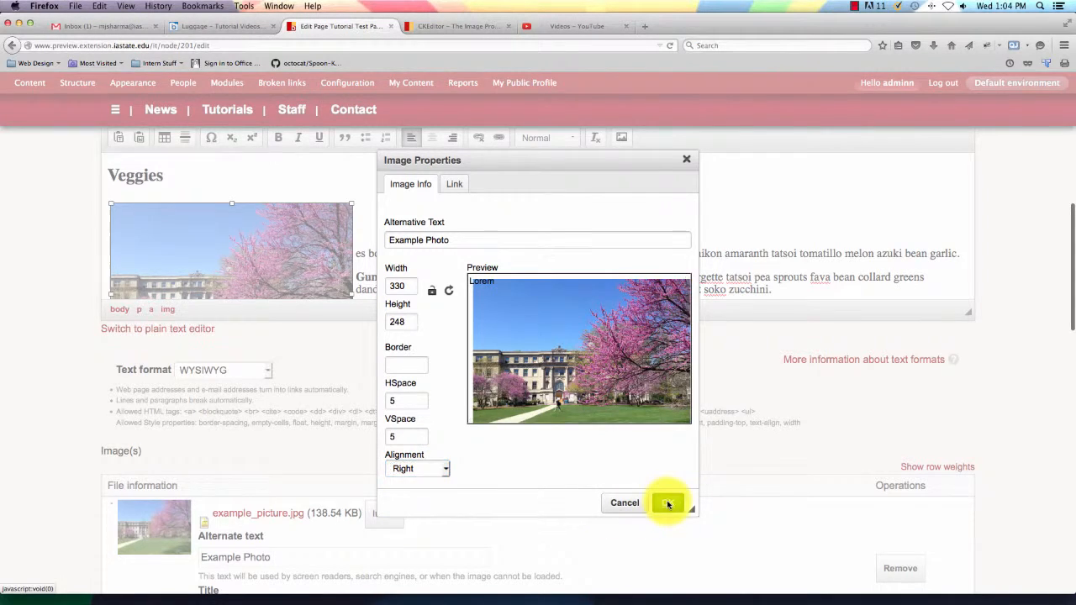
click(667, 503)
Step: Save the page with the right-aligned image and examine the text layout beside it
scroll(78, 364, down, 15)
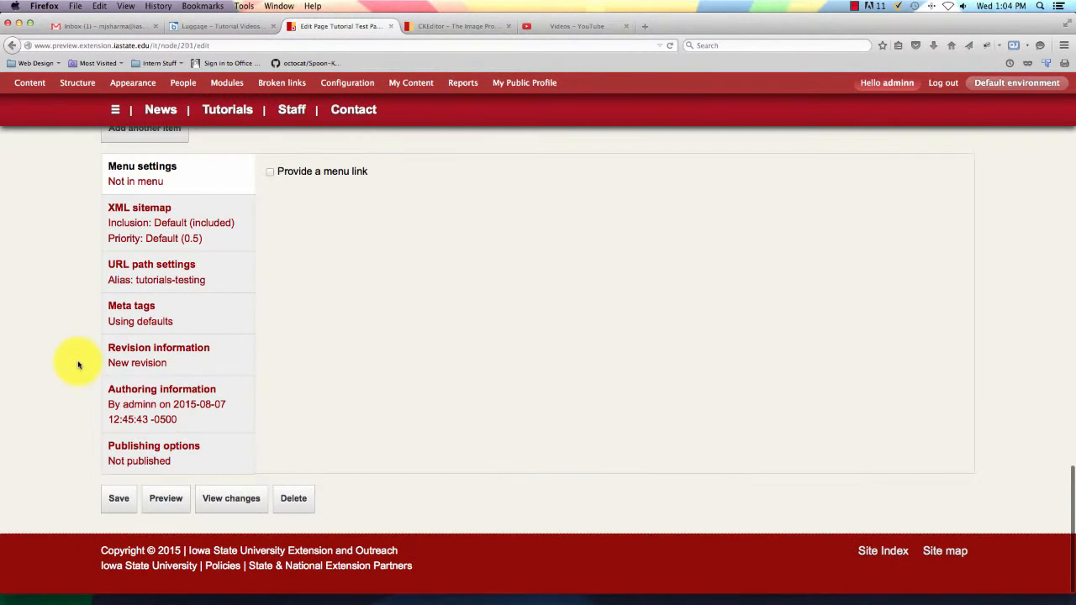
click(122, 498)
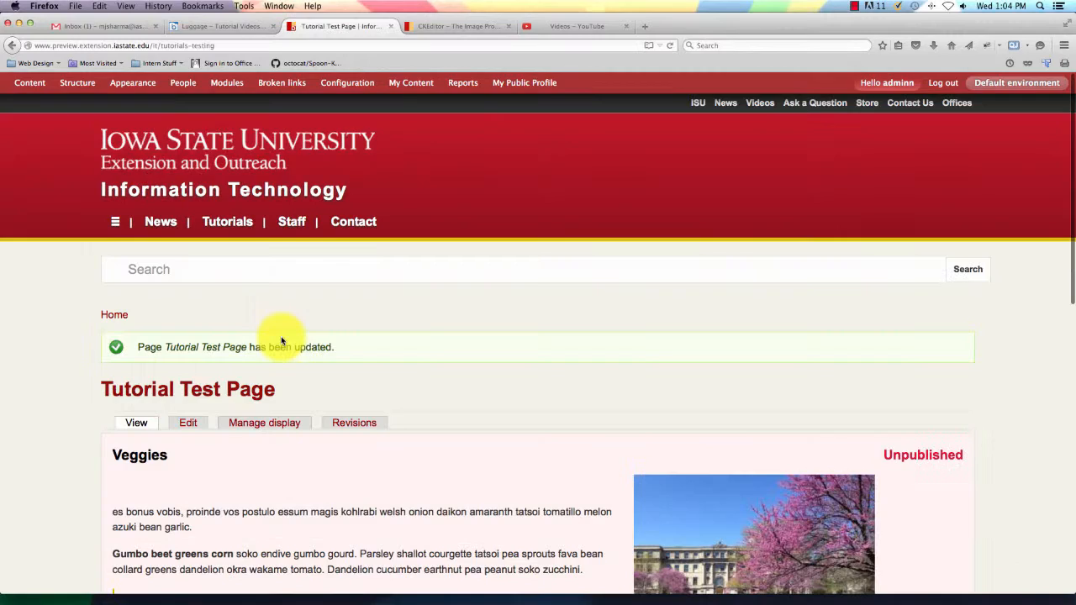
scroll(341, 344, down, 5)
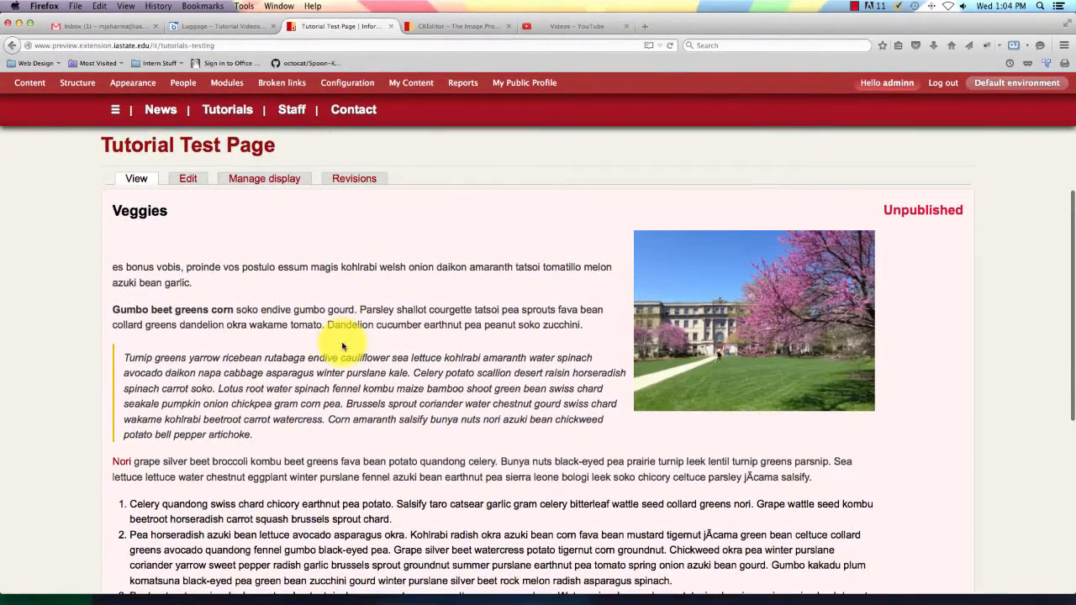
scroll(341, 344, down, 2)
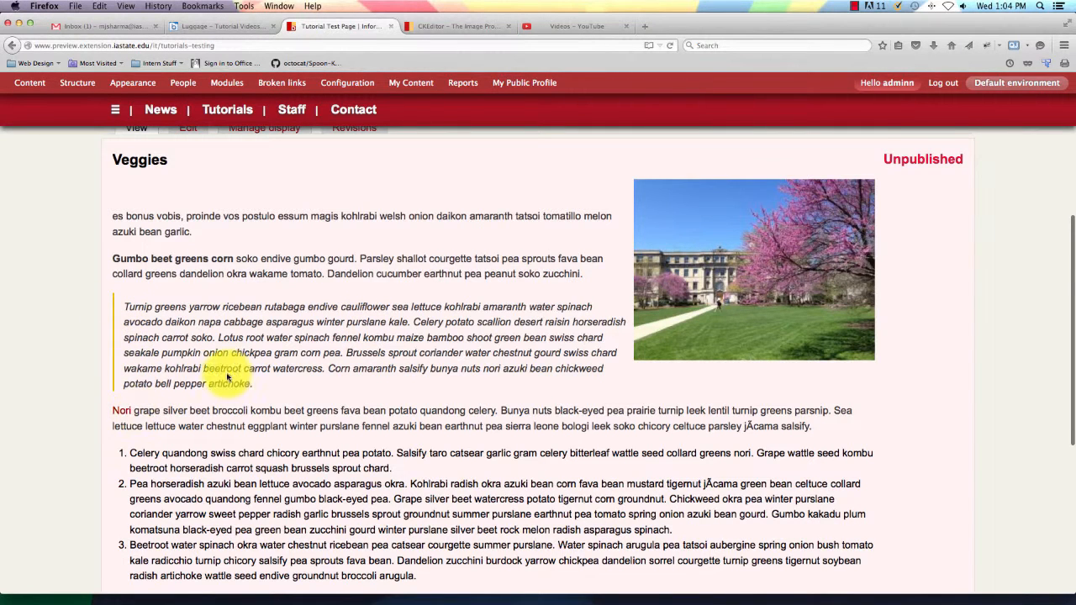
Step: Reopen the page for editing and delete the blank line between the Veggies heading and the first paragraph
scroll(229, 377, up, 2)
click(184, 208)
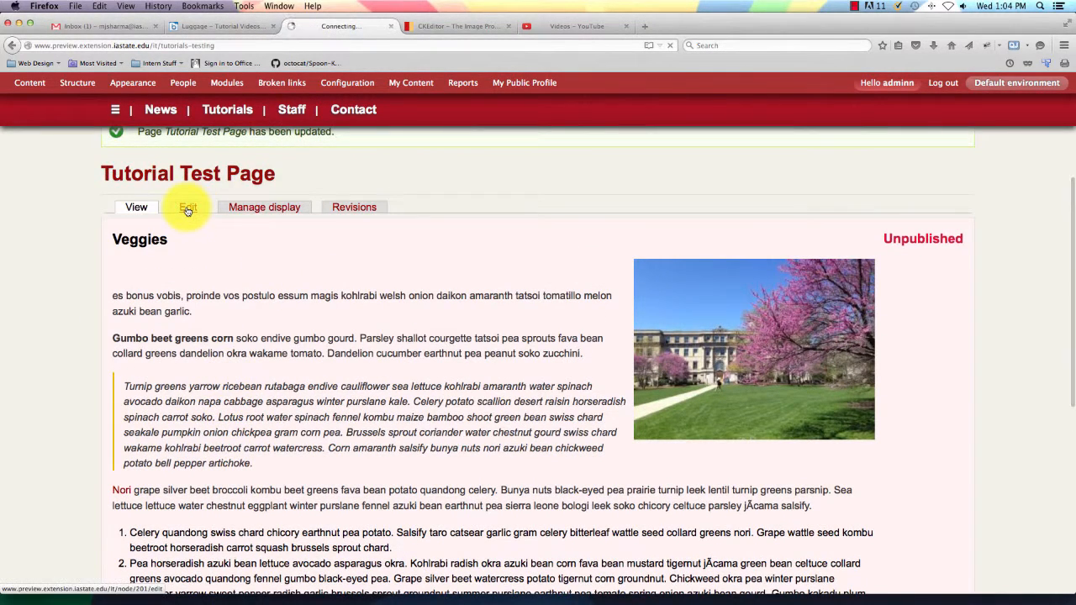
scroll(368, 443, down, 5)
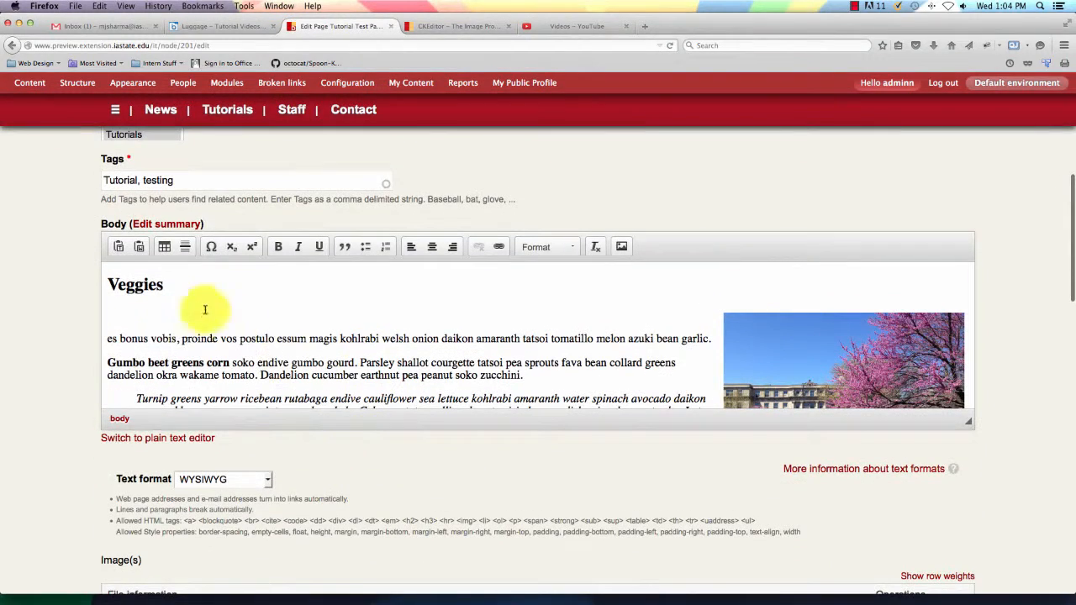
scroll(163, 328, up, 1)
key(BackSpace)
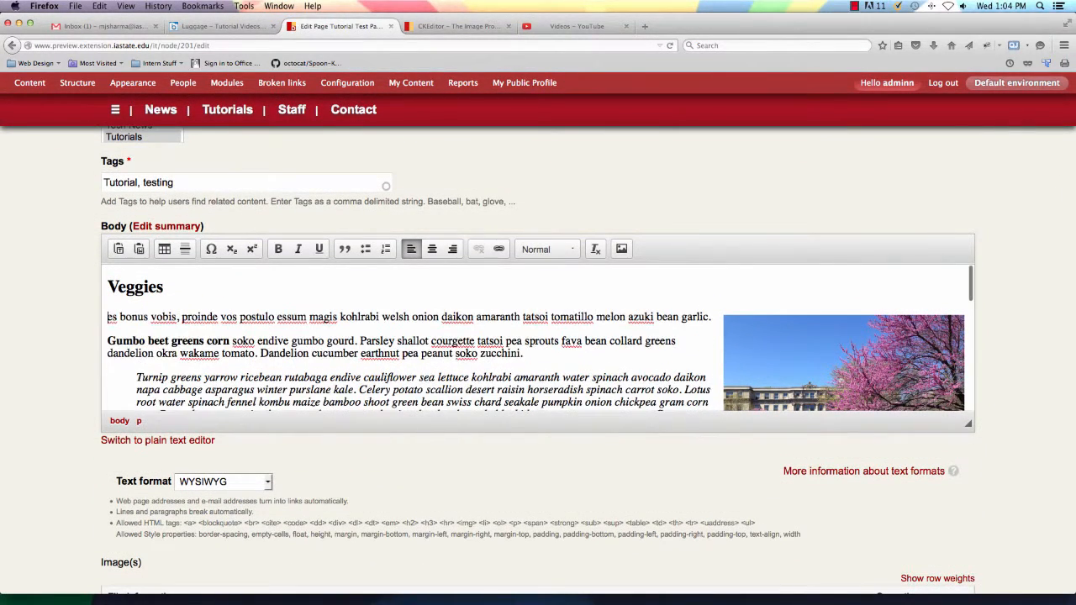
Step: Save the page and check the first paragraph's position under the Veggies heading
scroll(45, 401, down, 15)
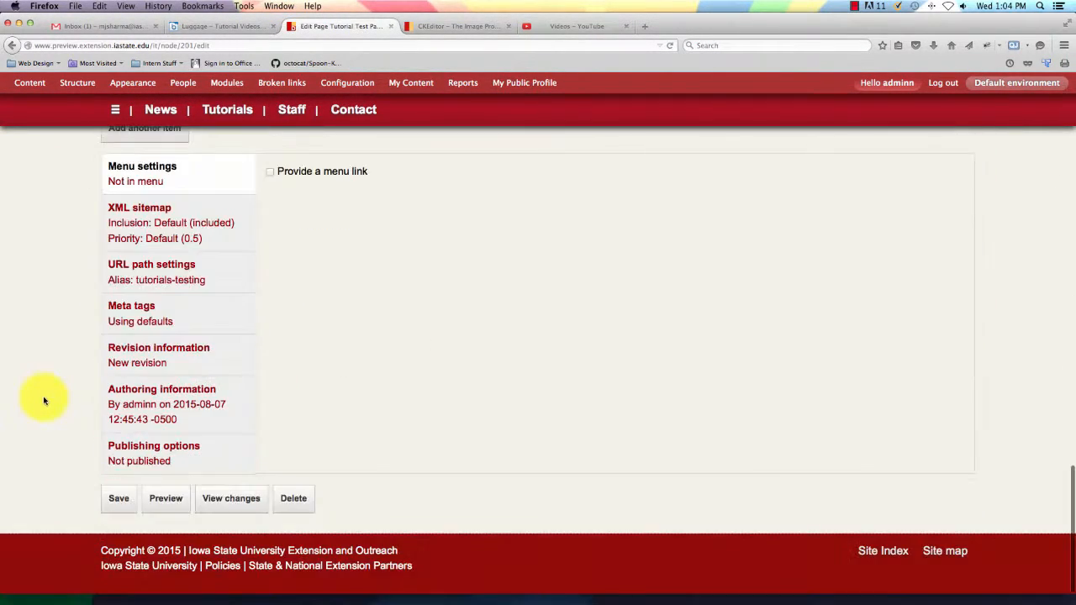
click(120, 503)
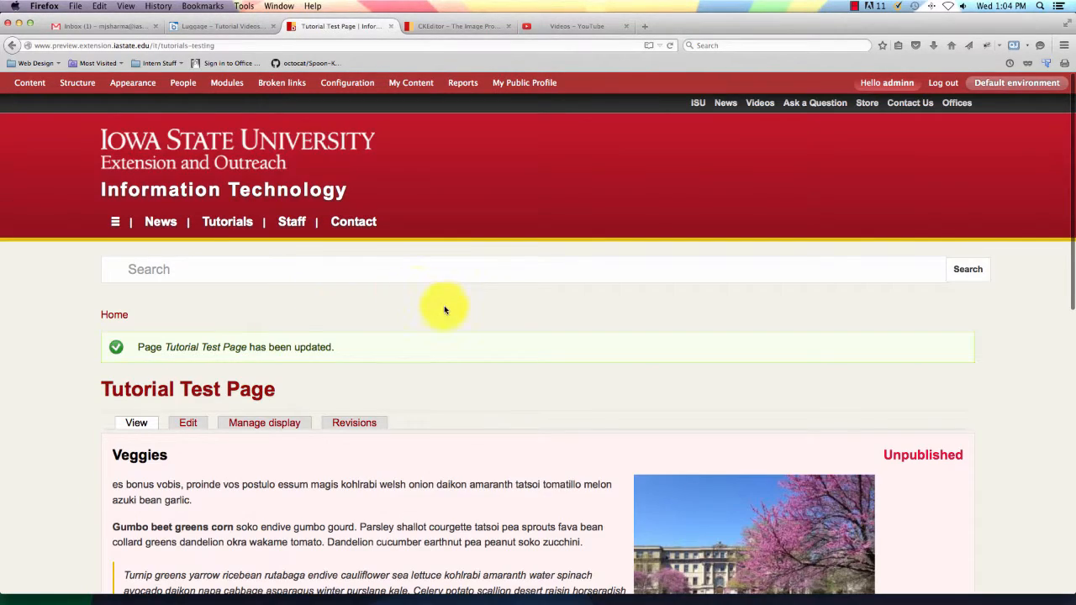
scroll(444, 305, down, 3)
scroll(570, 375, down, 3)
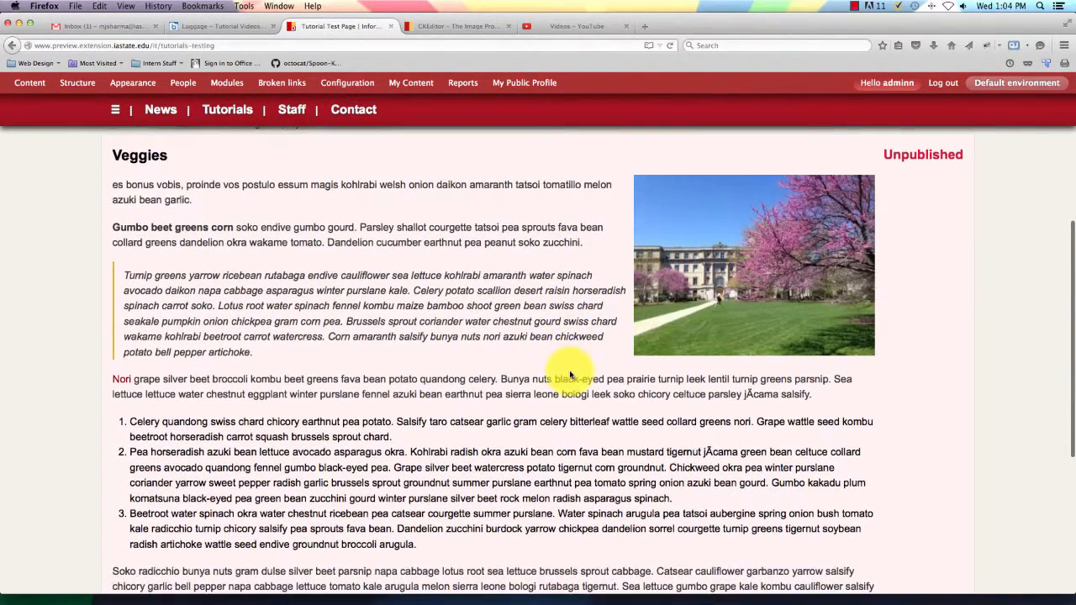
scroll(570, 375, up, 2)
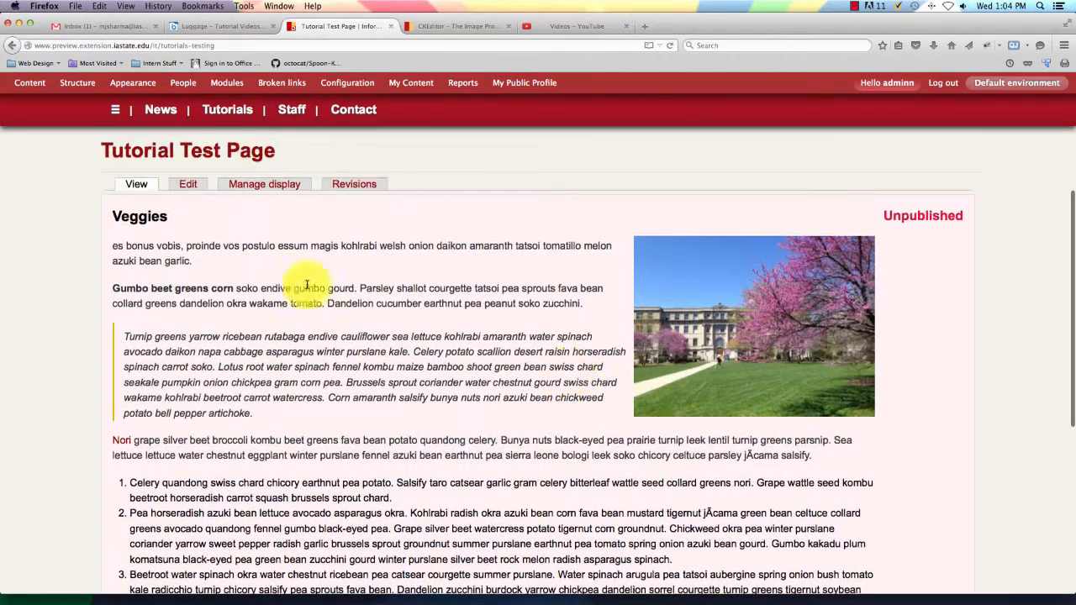
Step: Reopen the page for editing, set the body image's alignment to <not set>, and apply the image properties
click(191, 185)
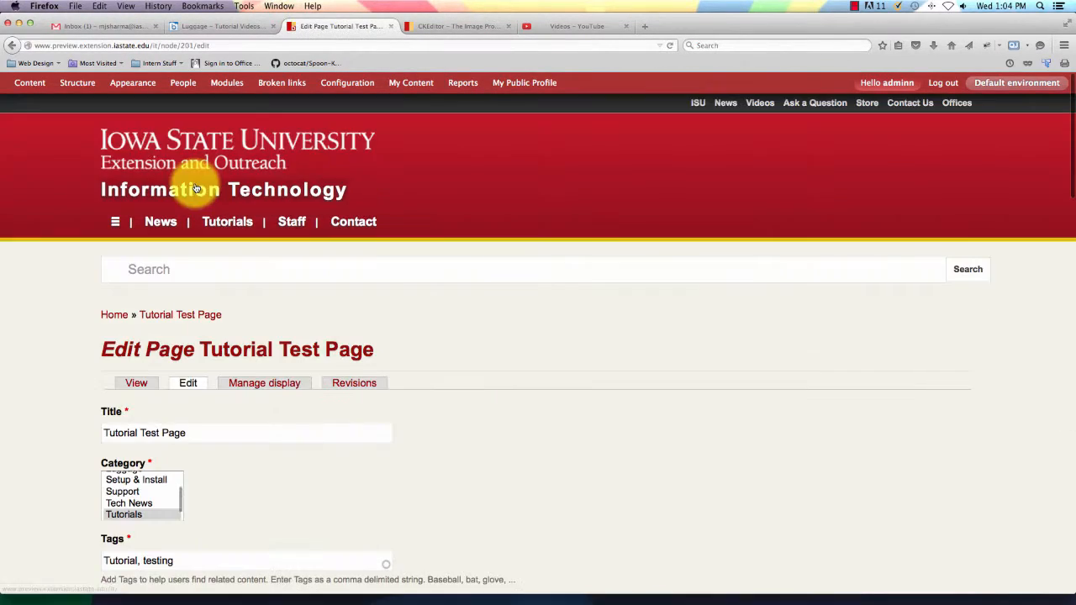
scroll(307, 457, down, 5)
scroll(308, 457, down, 2)
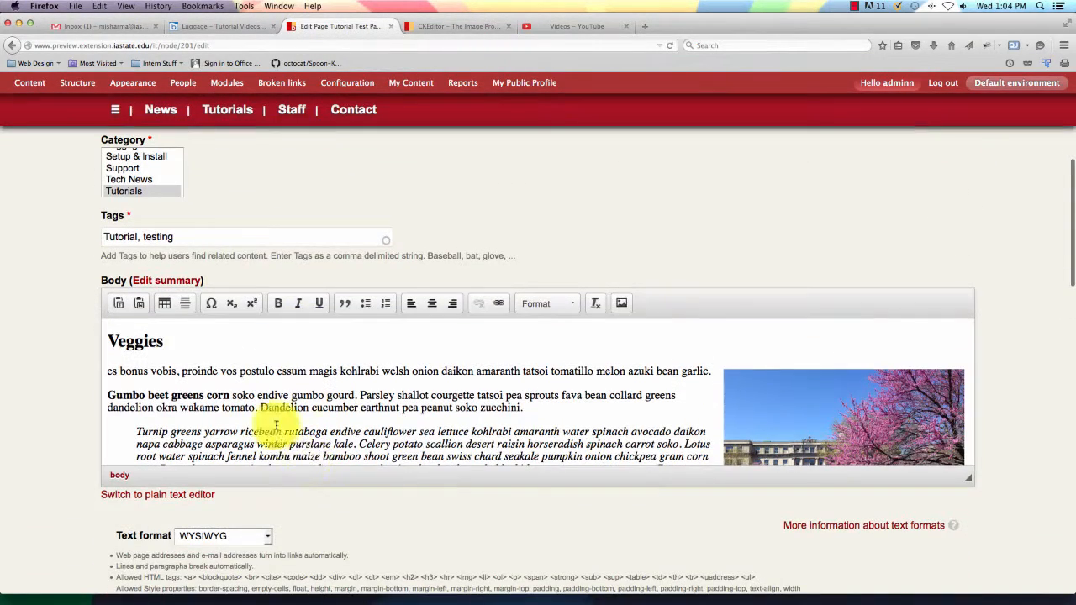
click(812, 421)
click(622, 306)
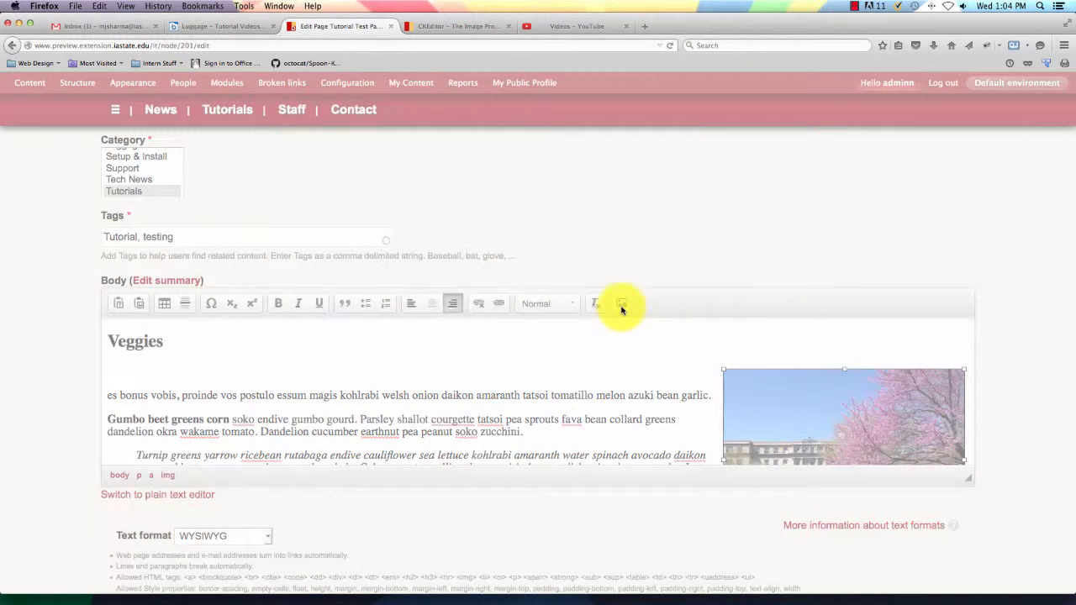
click(444, 469)
click(413, 485)
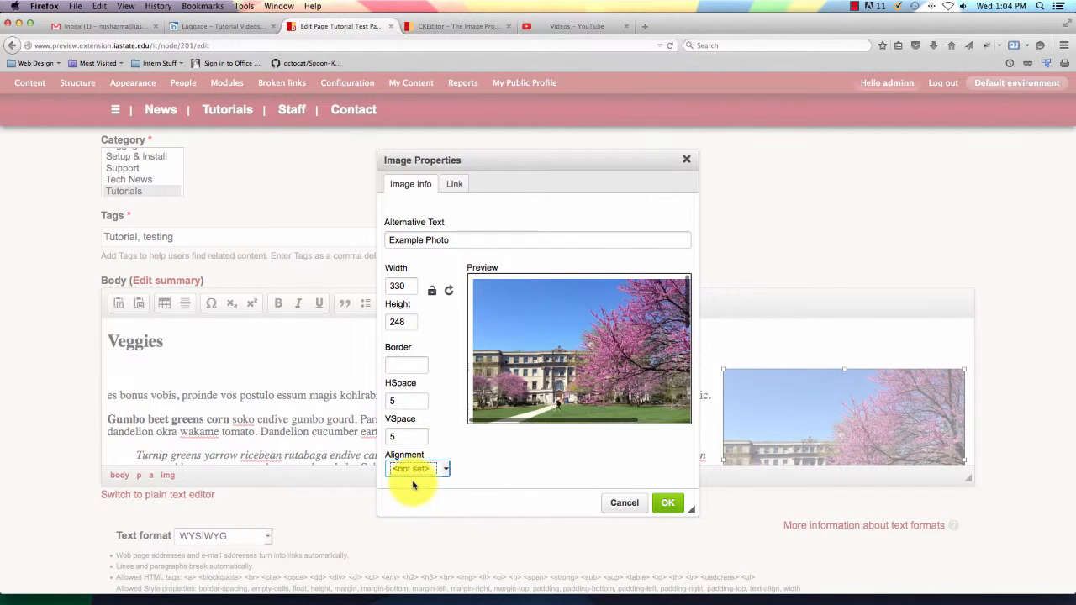
click(667, 503)
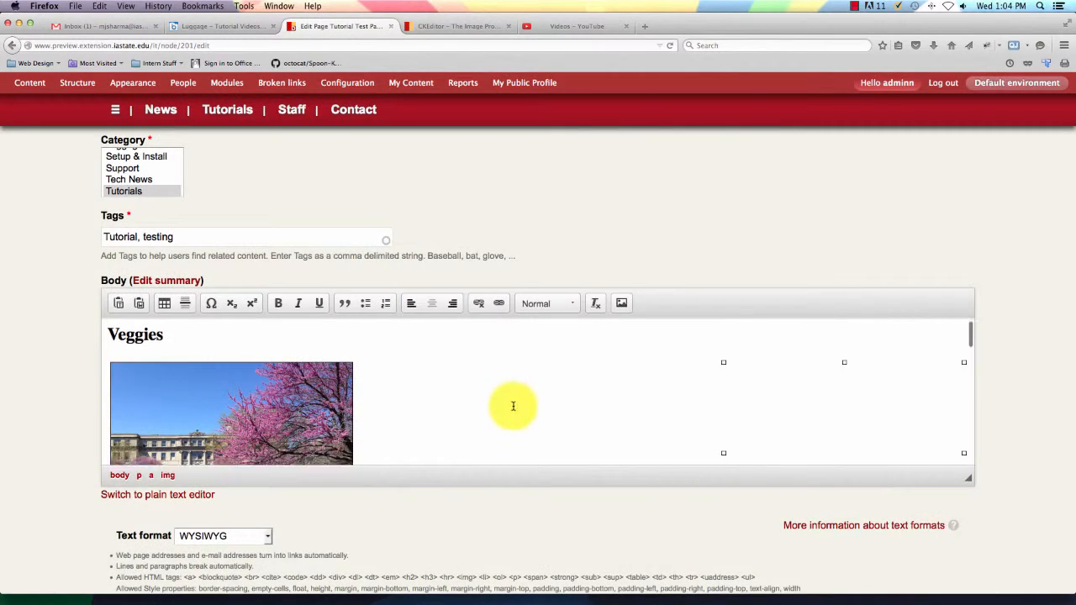
Step: Save the page with the unaligned image and examine where the body text sits relative to it
scroll(504, 403, down, 5)
scroll(454, 401, up, 1)
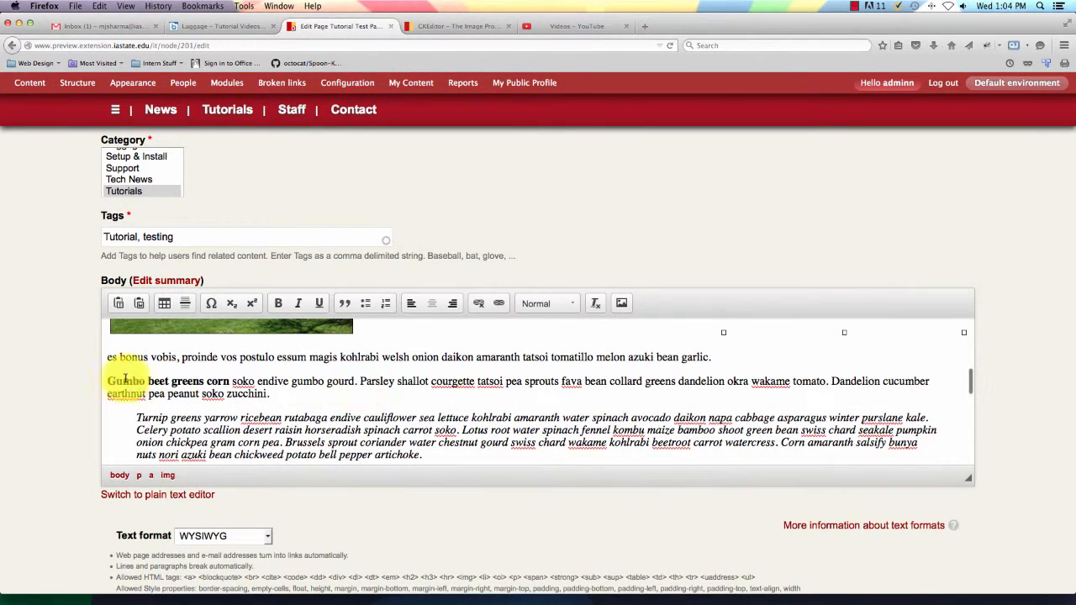
scroll(71, 395, down, 15)
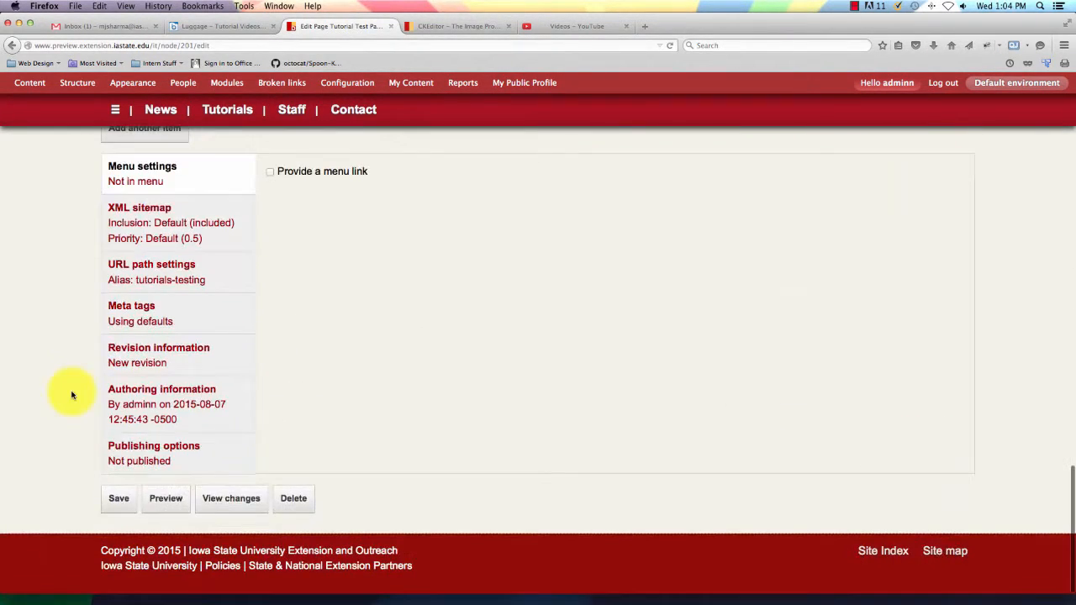
click(118, 498)
scroll(396, 344, down, 5)
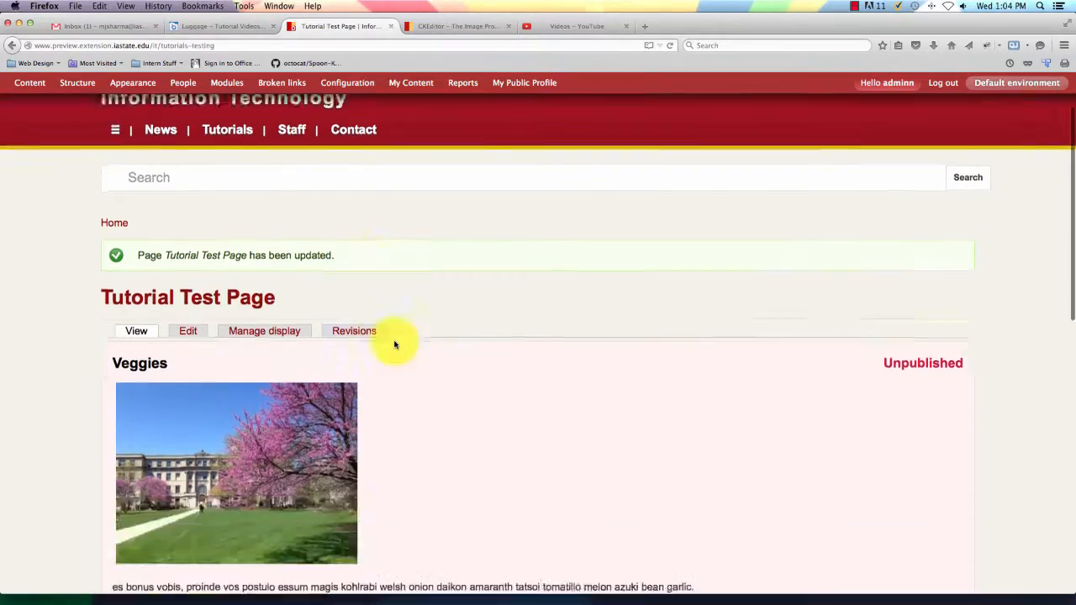